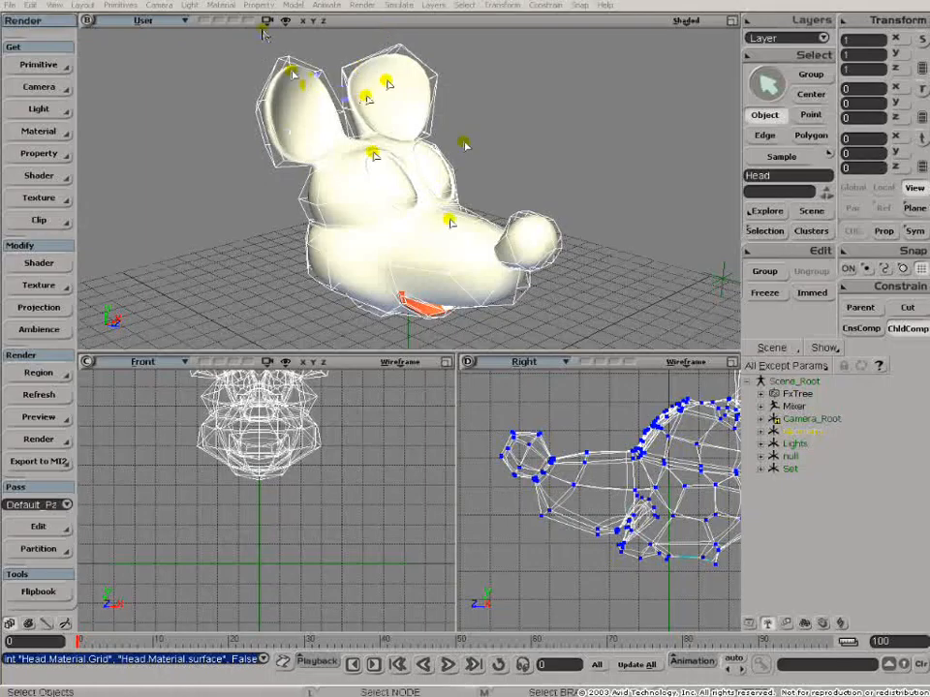
- Select the mouse head model and open its Render Tree
left_click_drag(220, 47, 611, 336)
left_click_drag(616, 111, 618, 107)
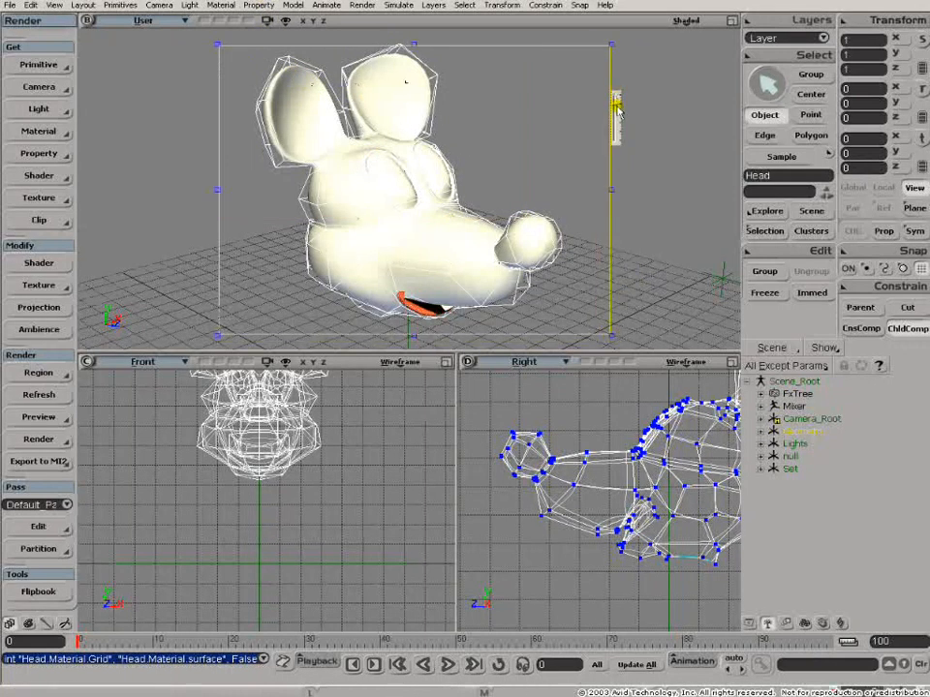
left_click(228, 365)
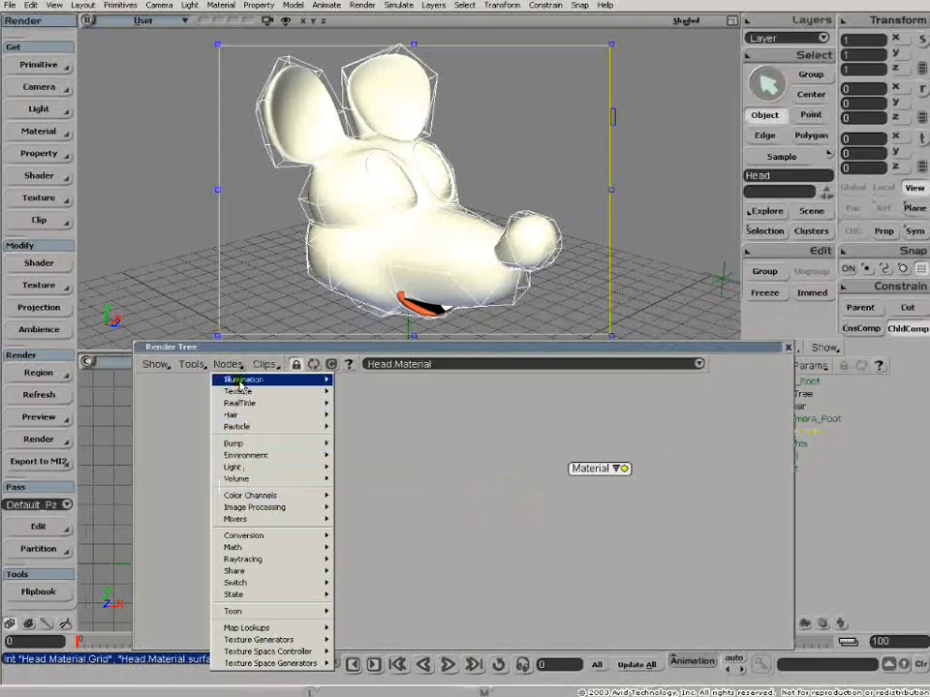
mouse_move(243, 381)
left_click(374, 392)
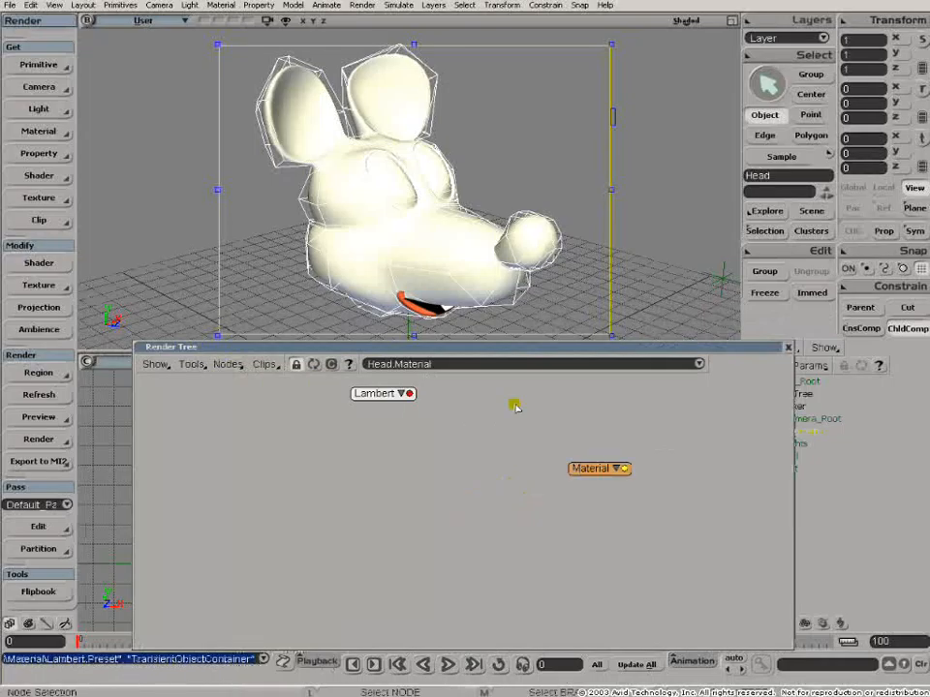
- Connect the Lambert shader to the Material node's Surface input and arrange the nodes
left_click_drag(408, 395, 611, 469)
left_click_drag(372, 396, 291, 449)
left_click_drag(620, 482, 628, 472)
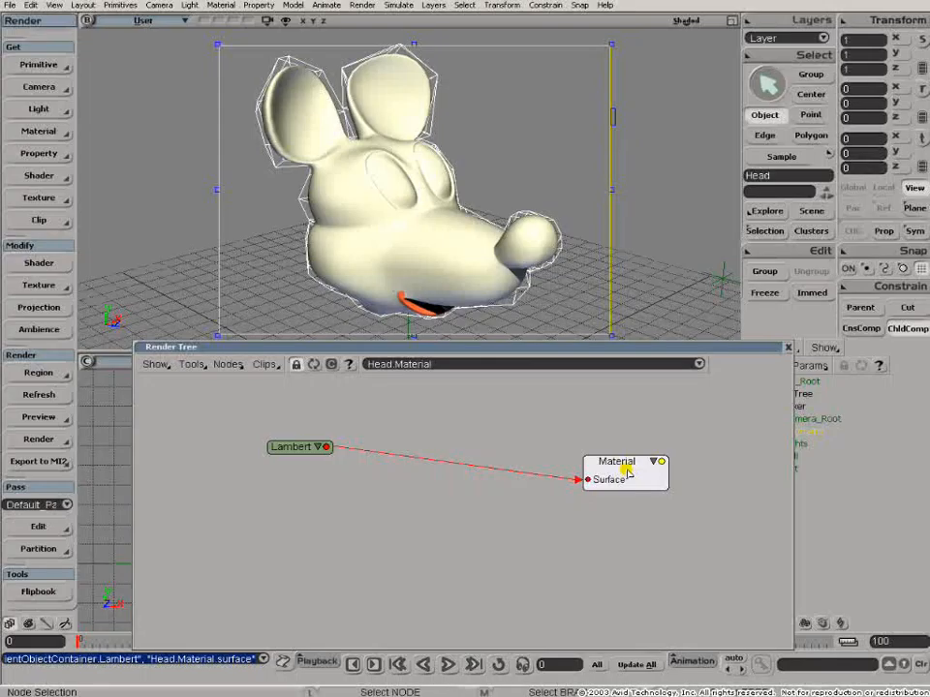
- Add a Grid texture node to the head's material
left_click_drag(288, 447, 226, 422)
left_click(230, 370)
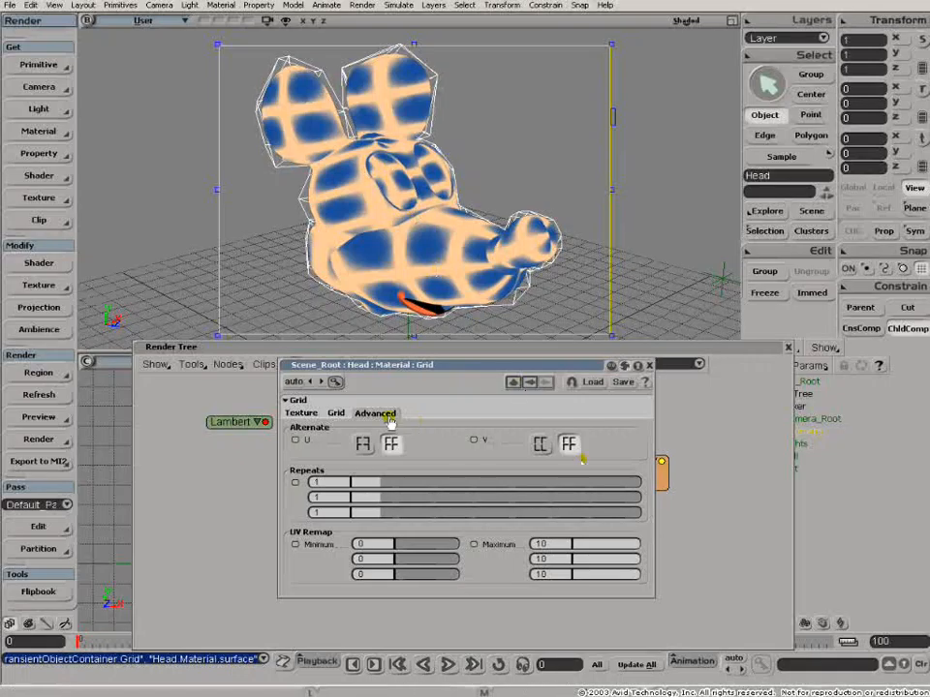
- Set the Grid's UV Remap Maximum U and V values to 100
double_click(551, 543)
type("100")
key("Tab")
type("100")
key("Tab")
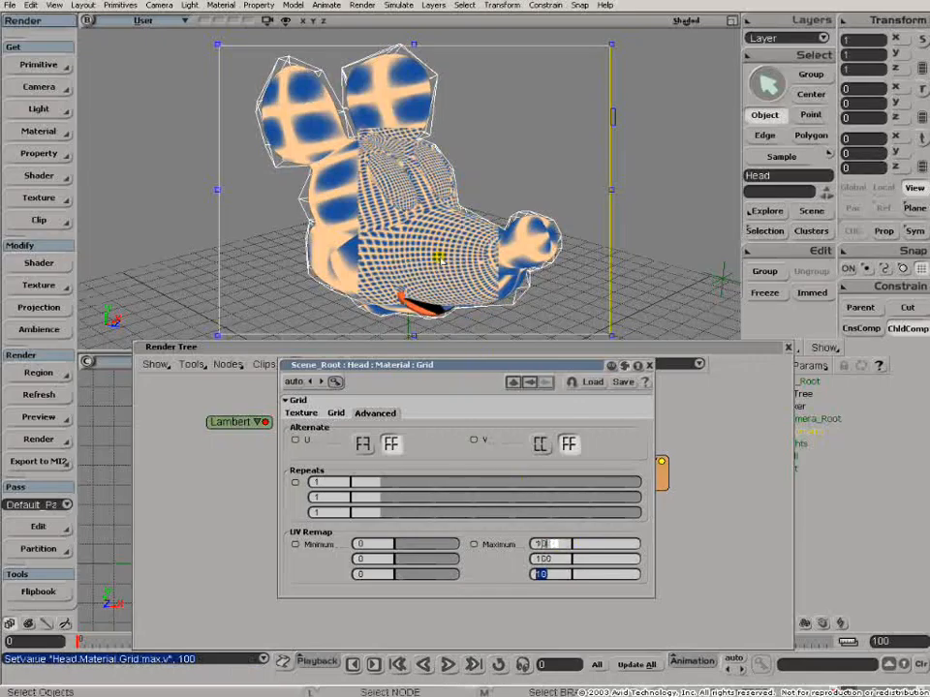
- On the Grid tab, set the fill color to black and the line color to white
left_click(339, 415)
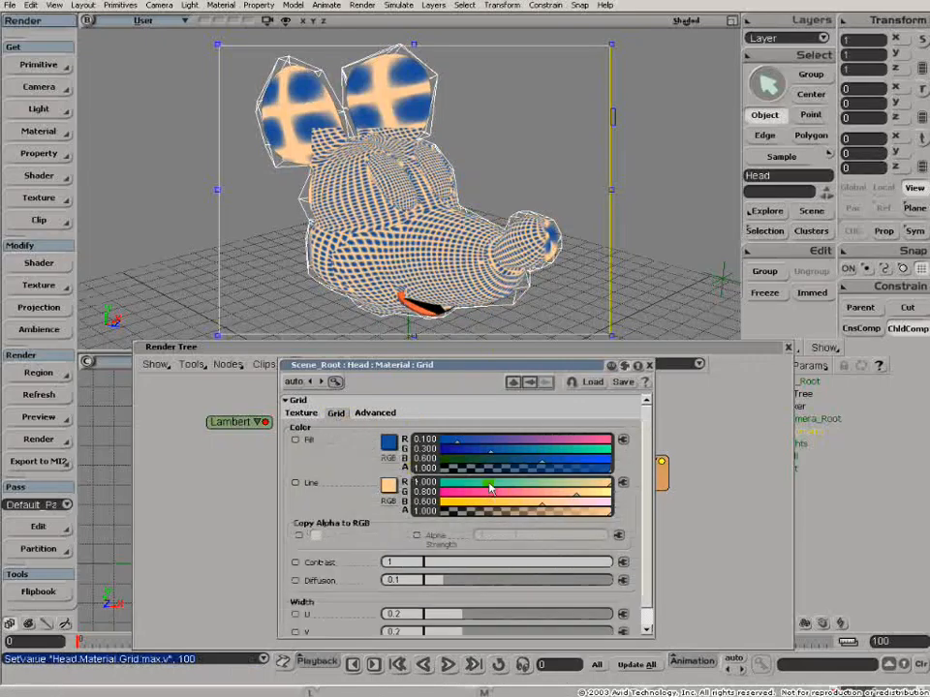
left_click_drag(471, 461, 434, 459, "ctrl")
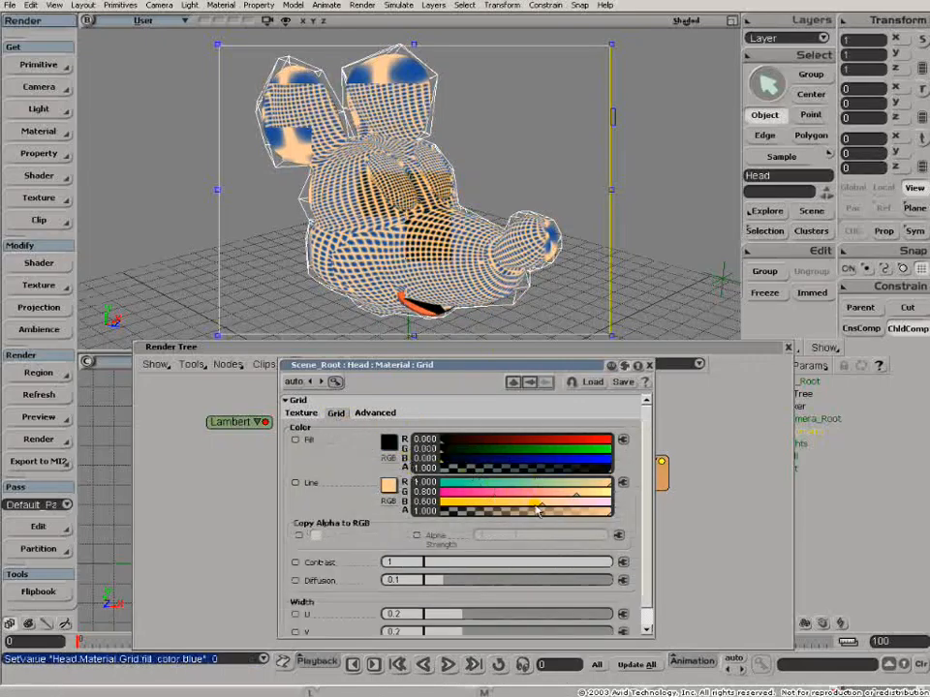
left_click_drag(539, 501, 623, 503, "ctrl")
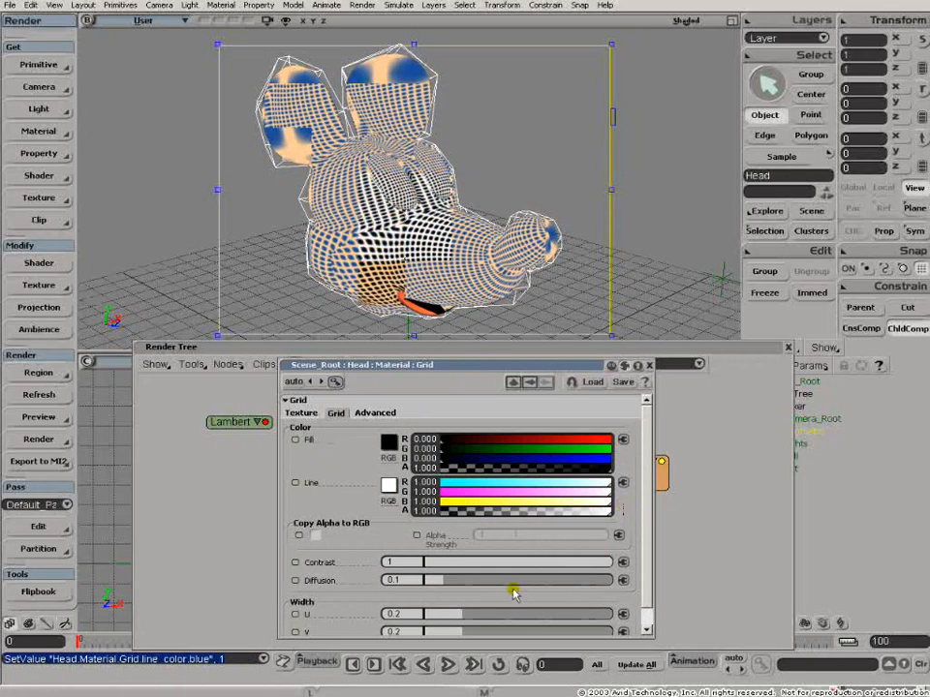
- Close the Grid property page and rearrange the Render Tree
left_click(472, 364)
left_click(472, 363)
left_click_drag(455, 347, 460, 358)
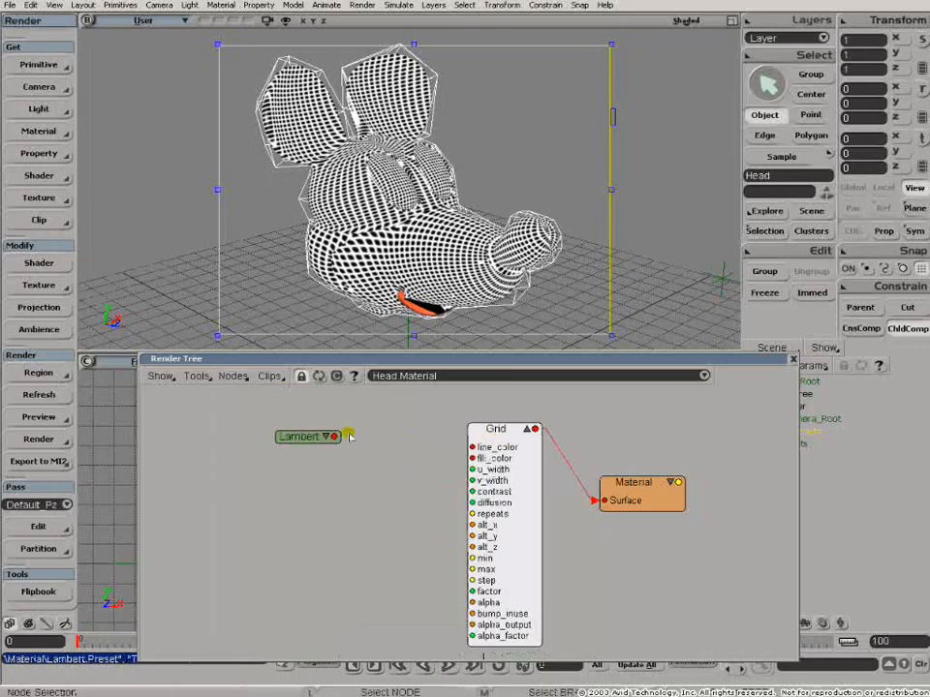
left_click_drag(335, 437, 448, 488)
- Open the Grid node's properties and set Diffusion to 0 and the U and V widths to about 0.17
double_click(496, 430)
left_click_drag(696, 560, 745, 632)
left_click_drag(531, 537, 577, 550)
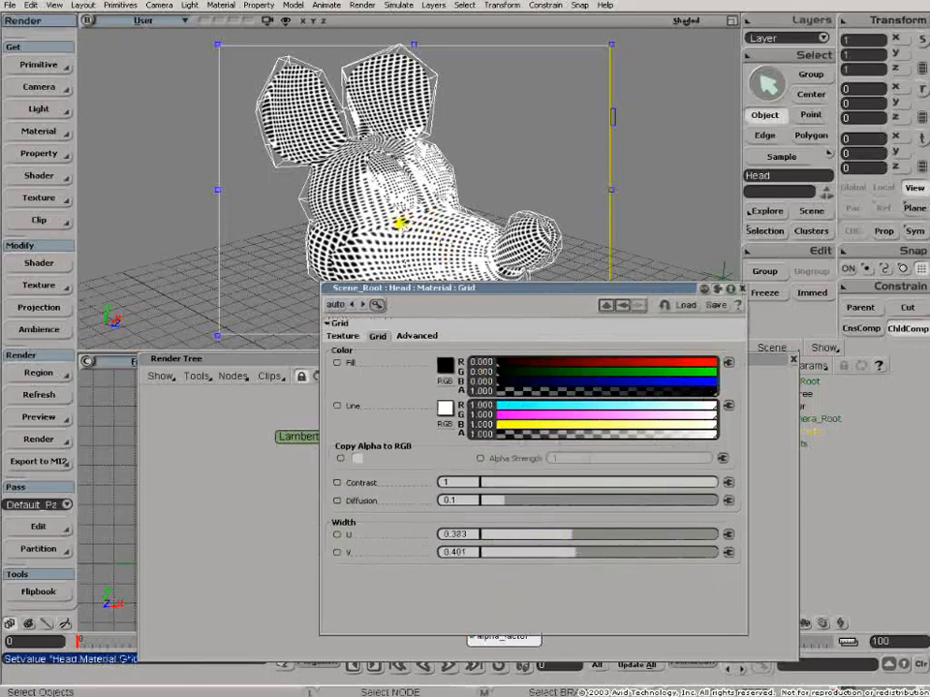
left_click_drag(500, 500, 443, 500)
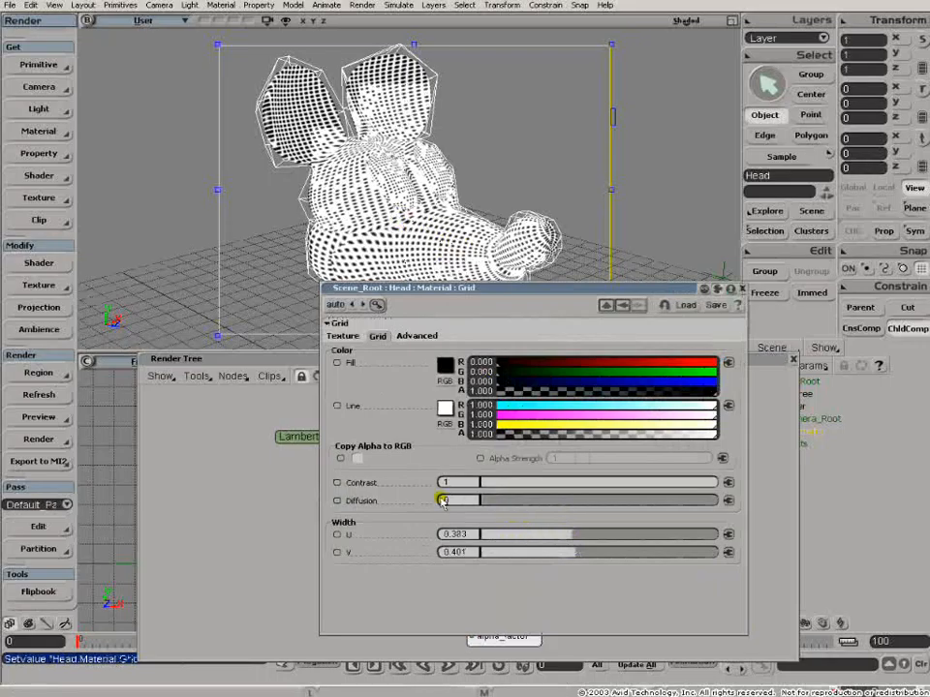
left_click_drag(514, 536, 490, 553)
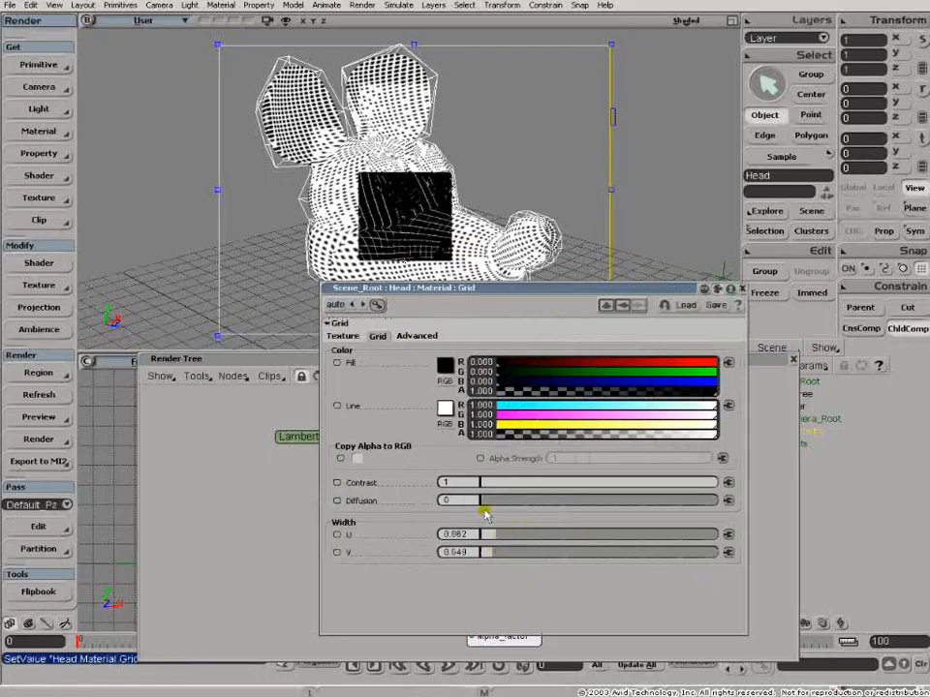
left_click(503, 536)
left_click_drag(487, 552, 523, 536)
left_click(521, 551)
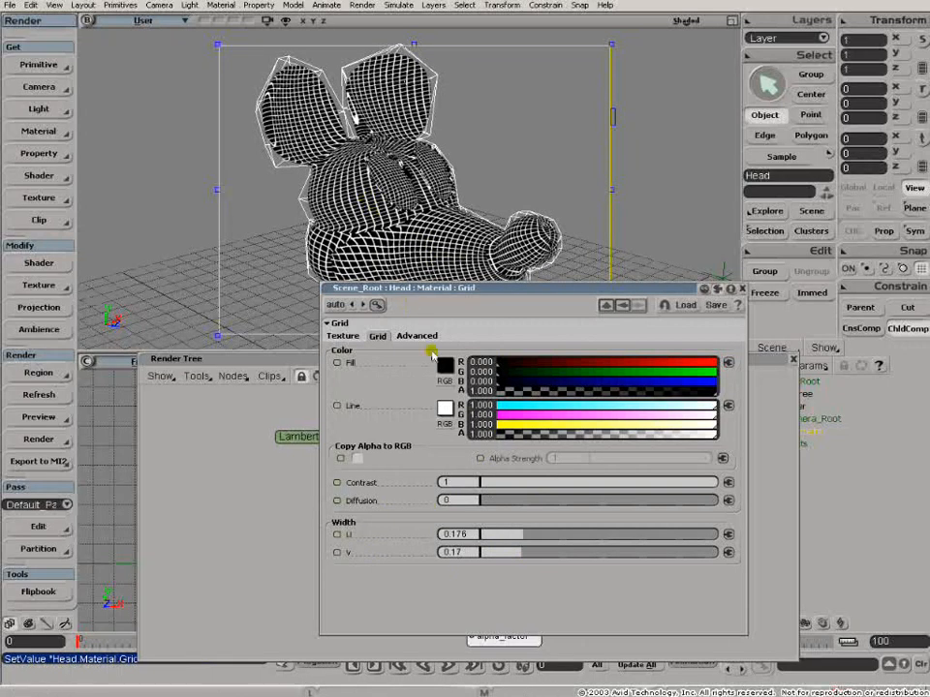
- Raise the Grid's Diffusion to about 0.2
left_click_drag(487, 500, 529, 500)
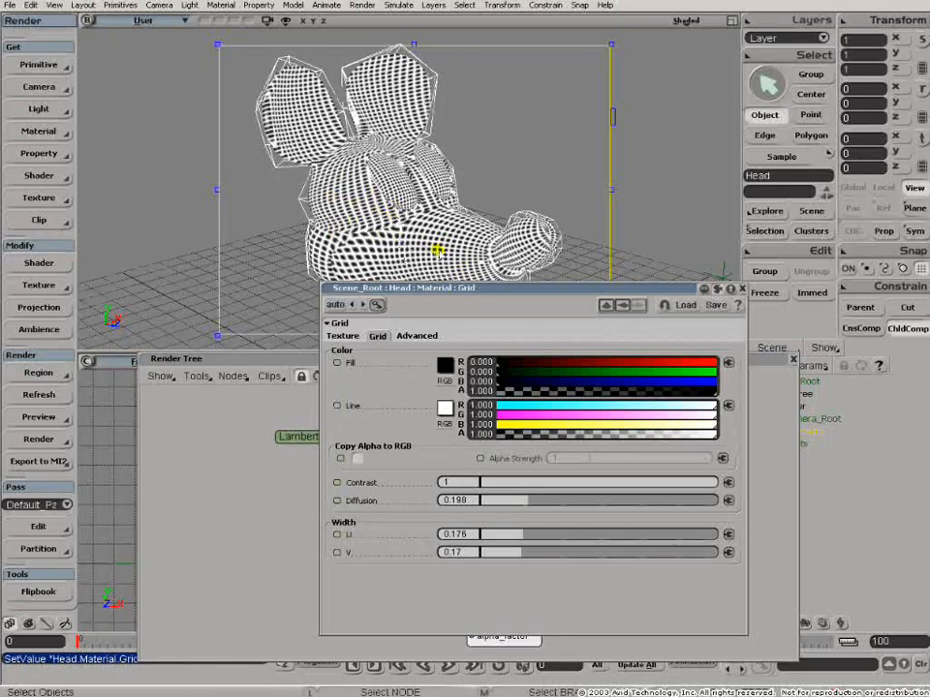
left_click_drag(693, 484, 731, 491)
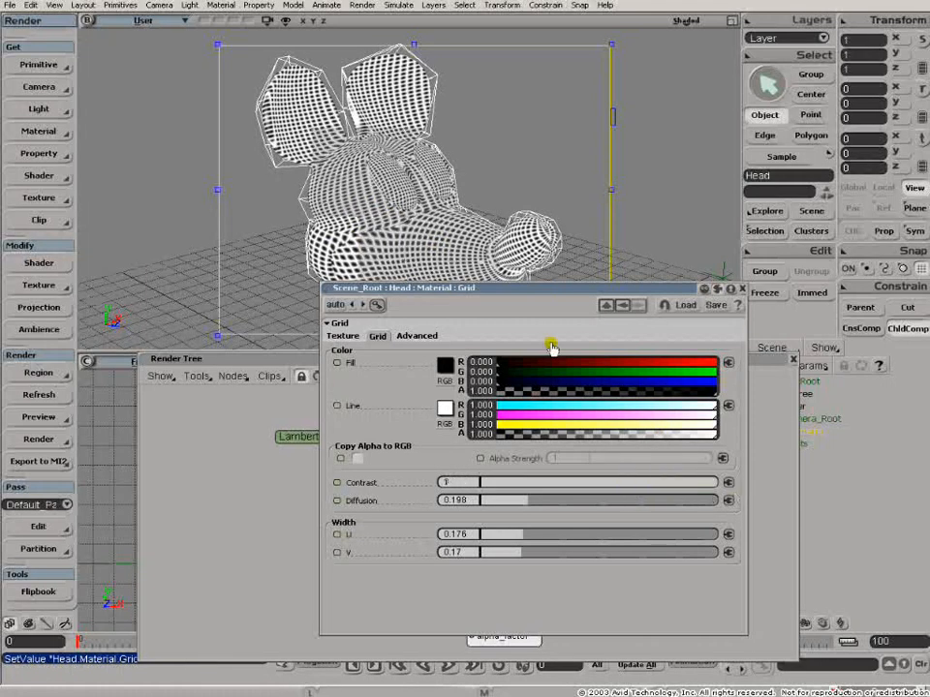
- Move the Grid property page aside and close it
left_click_drag(505, 291, 322, 309)
mouse_move(339, 549)
left_mouse_down()
mouse_move(323, 548)
mouse_move(341, 554)
left_mouse_up()
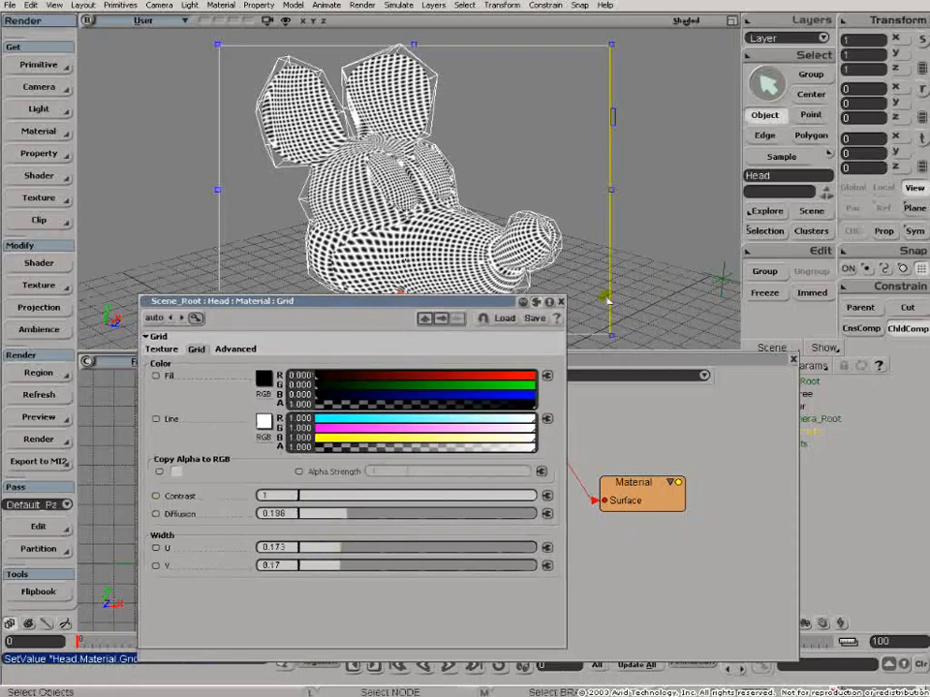
left_click(561, 303)
- Connect the Lambert shader back to the Material node's Surface input
left_click_drag(308, 441, 277, 441)
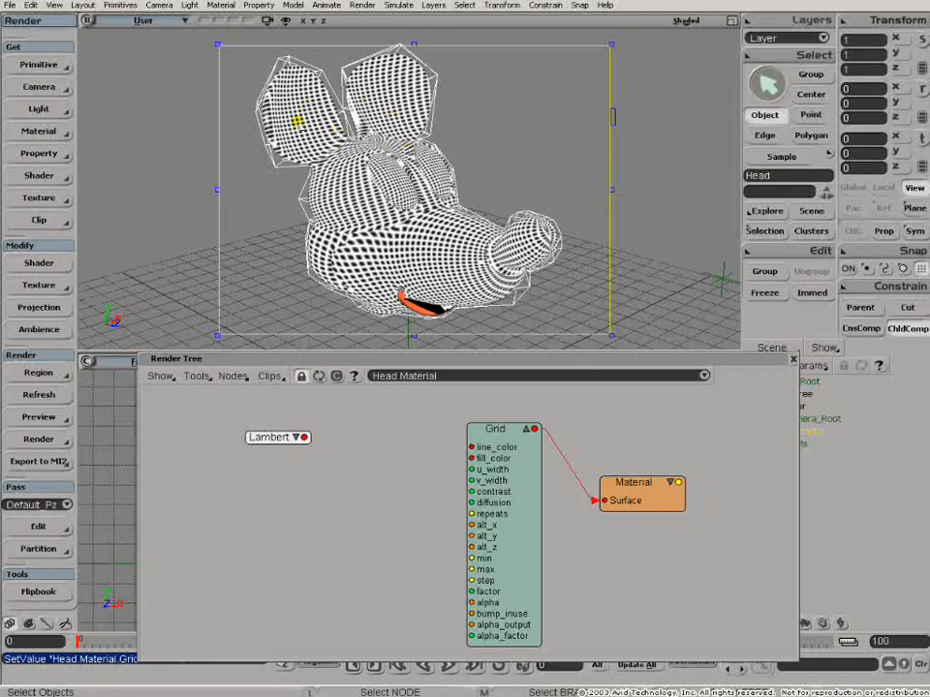
left_click_drag(303, 437, 616, 498)
left_click(638, 498)
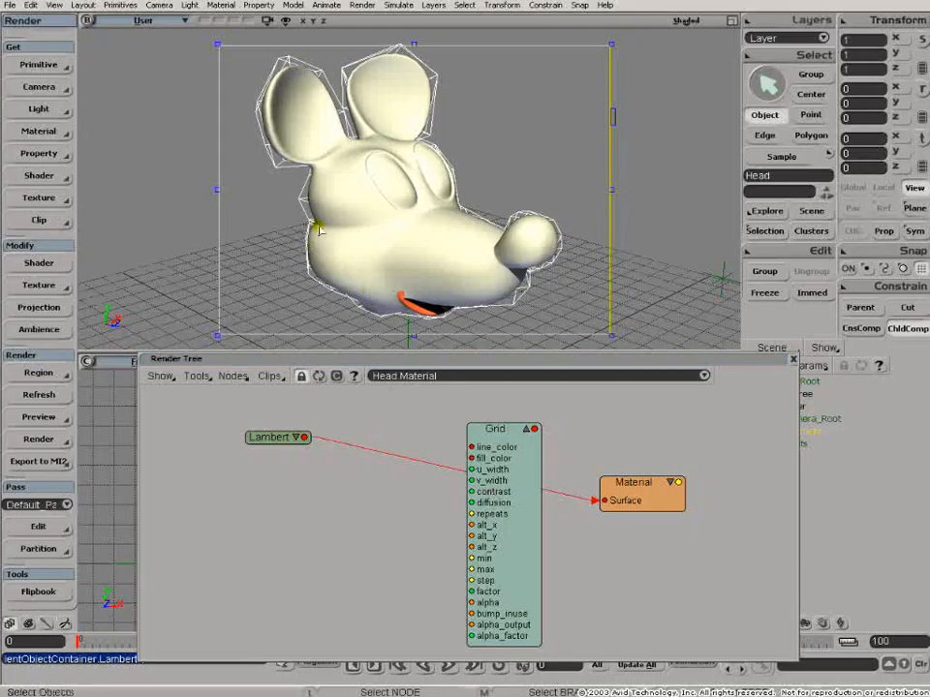
- Connect the Grid node's output to the Material's Surface input
left_click_drag(535, 429, 610, 504)
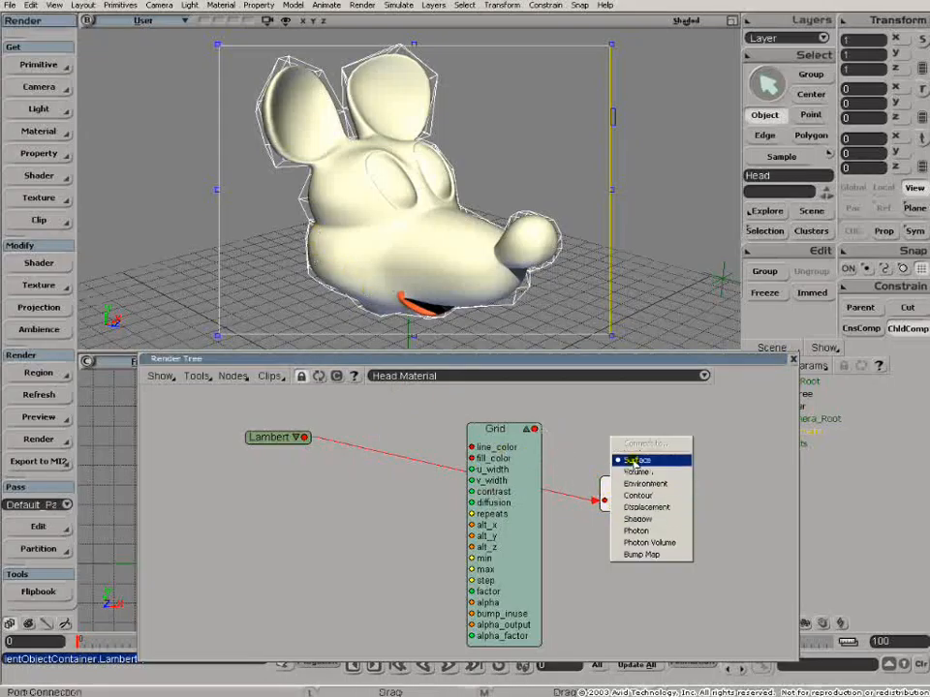
left_click(636, 461)
- Connect the Lambert output to the Grid's u_width input through a Color2scalar node and arrange the nodes
left_click_drag(310, 441, 490, 471)
left_click_drag(321, 476, 208, 438)
left_click_drag(412, 436, 317, 435)
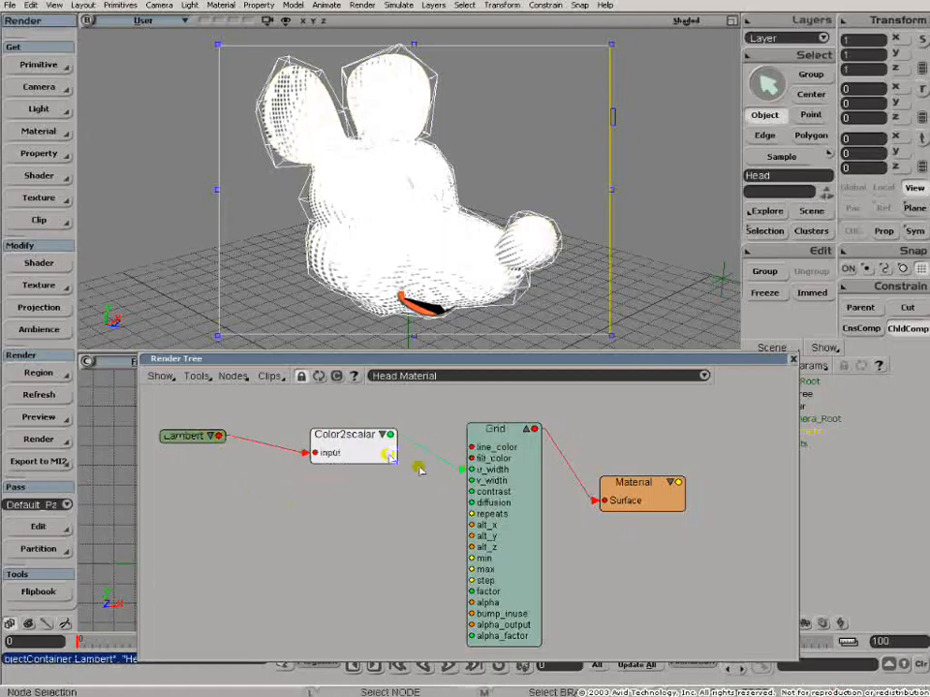
- Connect the Color2scalar output to the Grid's v_width input and rearrange the nodes
left_click_drag(388, 456, 469, 480)
left_click_drag(491, 429, 510, 430)
left_click_drag(629, 484, 711, 463)
left_click_drag(349, 441, 352, 467)
left_click_drag(513, 433, 548, 436)
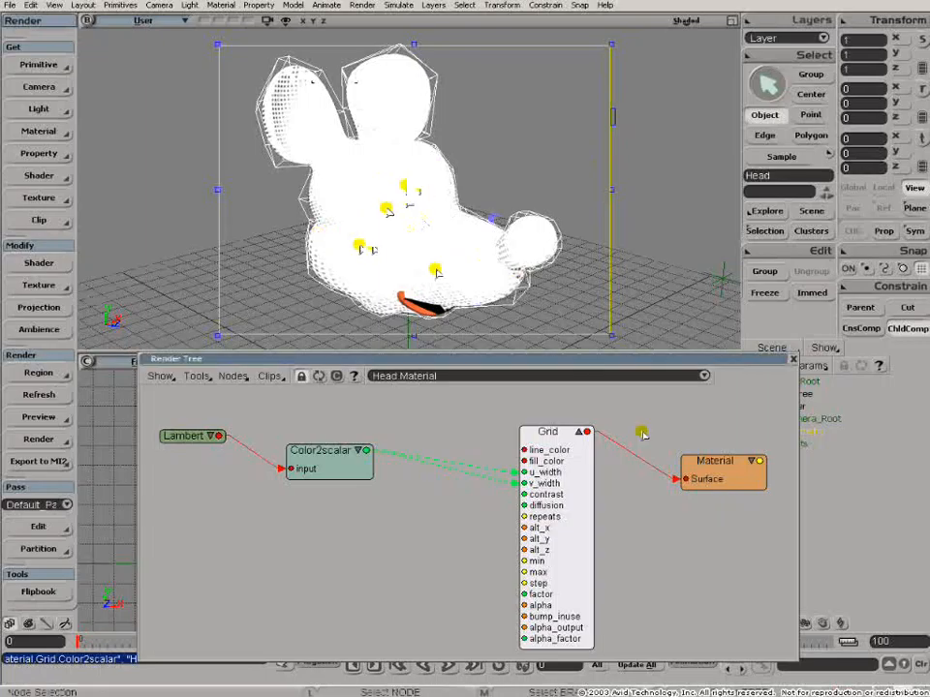
left_click_drag(710, 472, 744, 463)
left_click_drag(572, 446, 600, 442)
- Add a Change Range conversion node to the Render Tree
left_click(232, 377)
mouse_move(246, 510)
mouse_move(240, 558)
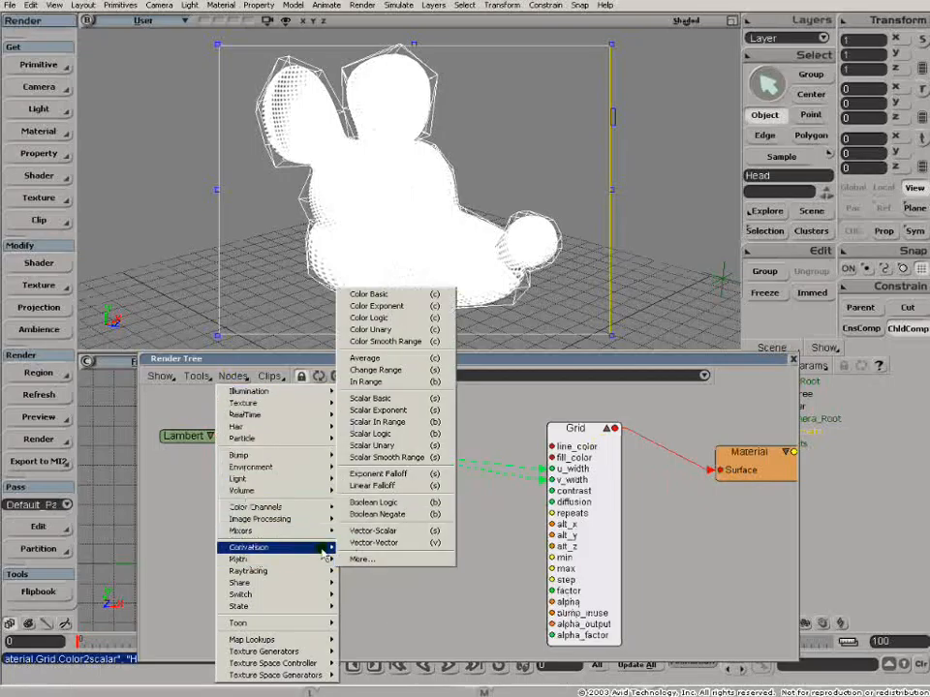
left_click(375, 370)
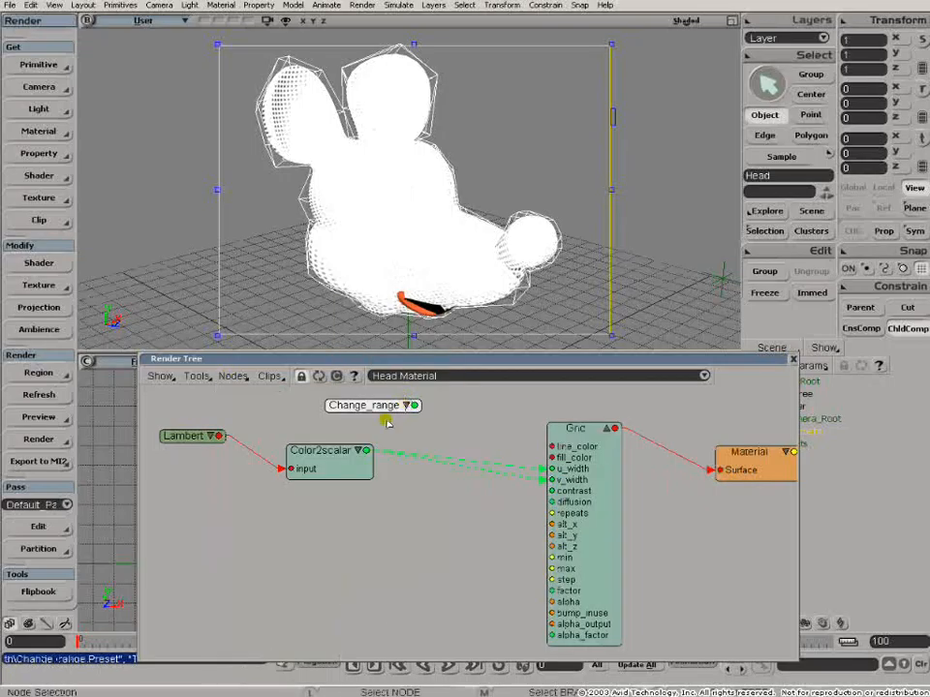
- Insert the Change_range node between Color2scalar and the Grid's width inputs and arrange the nodes
left_click_drag(383, 419, 436, 518)
left_click_drag(329, 454, 316, 446)
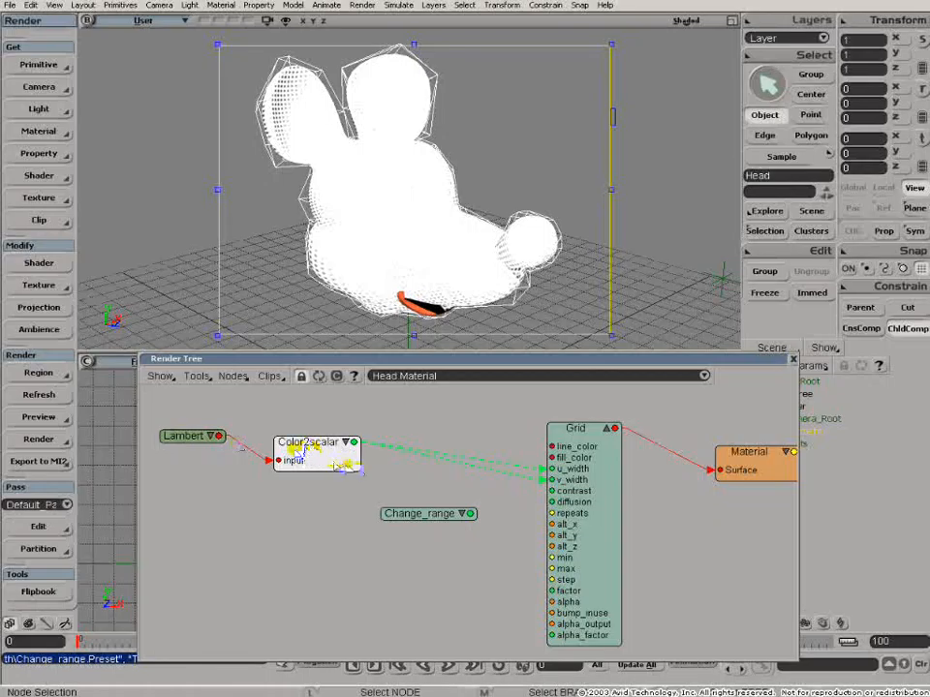
left_click_drag(343, 459, 561, 469)
left_click(470, 514)
left_click(424, 501)
left_click_drag(455, 514, 568, 487)
mouse_move(568, 487)
left_mouse_down()
mouse_move(537, 488)
mouse_move(553, 476)
left_mouse_up()
left_click_drag(575, 426, 625, 432)
left_click_drag(409, 522, 449, 499)
- Open the Change_range properties and set Old Range 0.4 to 1.2 and New Range 0 to 1.2
double_click(448, 497)
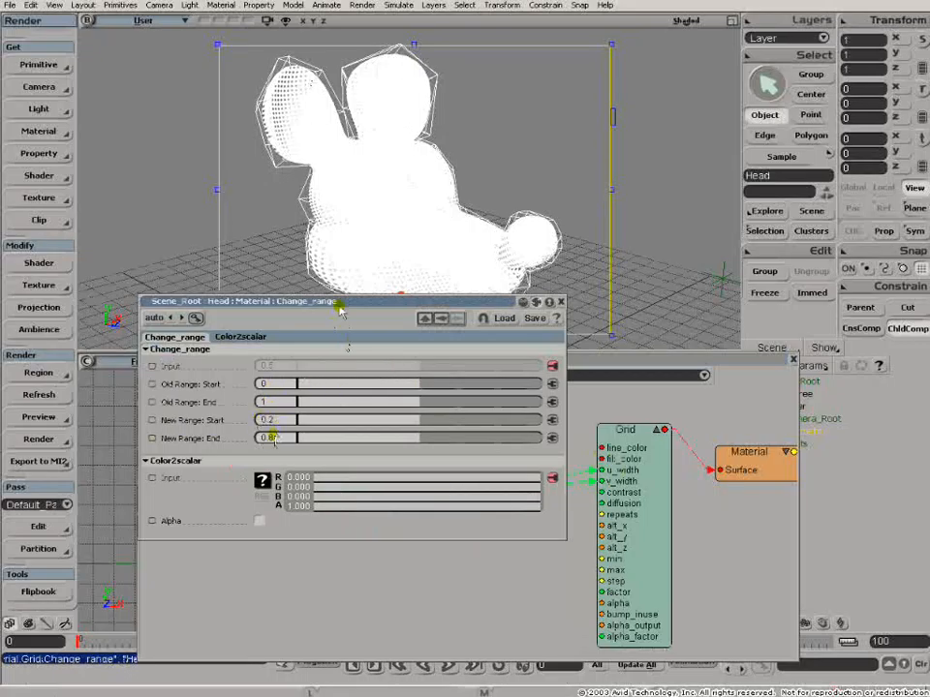
left_click_drag(339, 308, 461, 351)
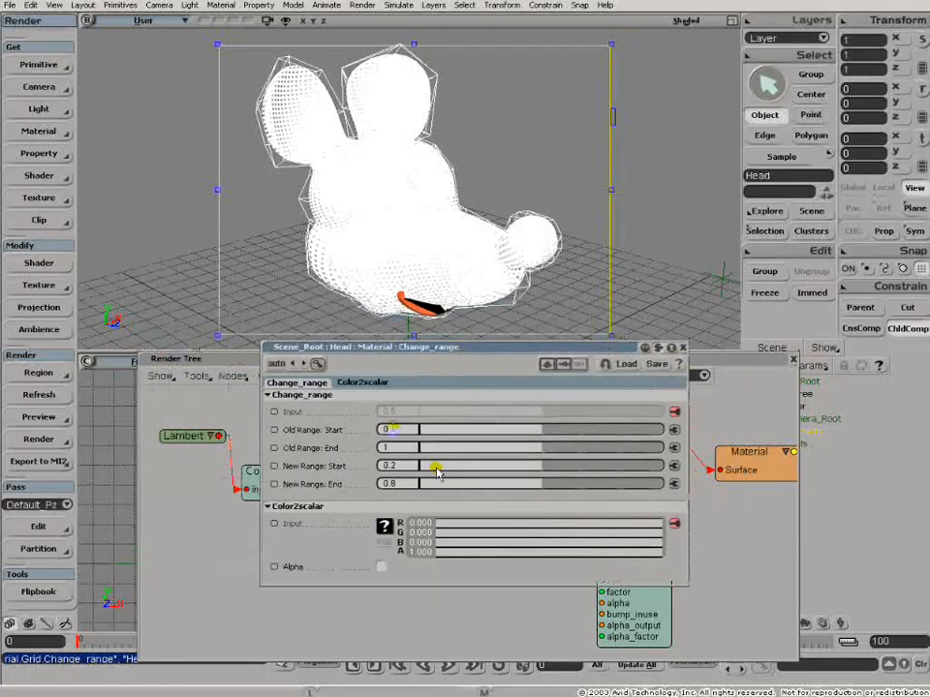
key("Tab")
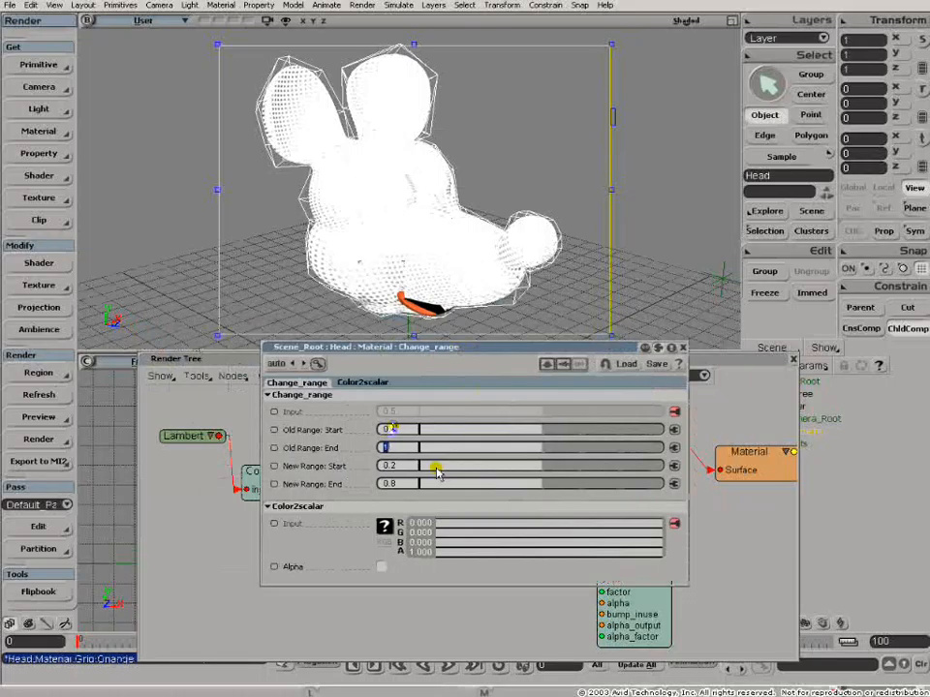
type("1.2")
key("Tab")
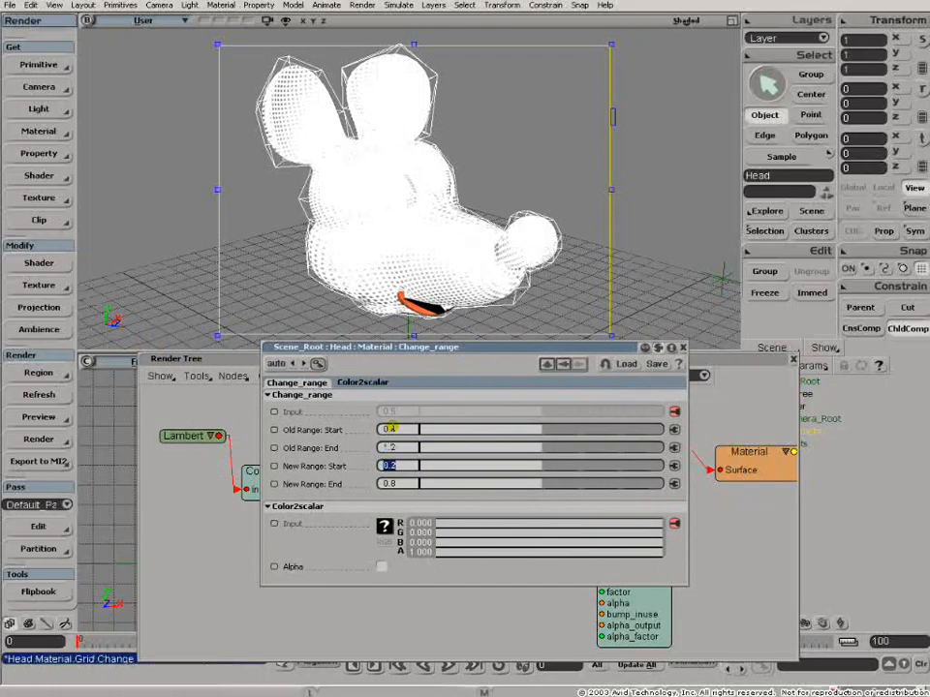
type("0")
key("Tab")
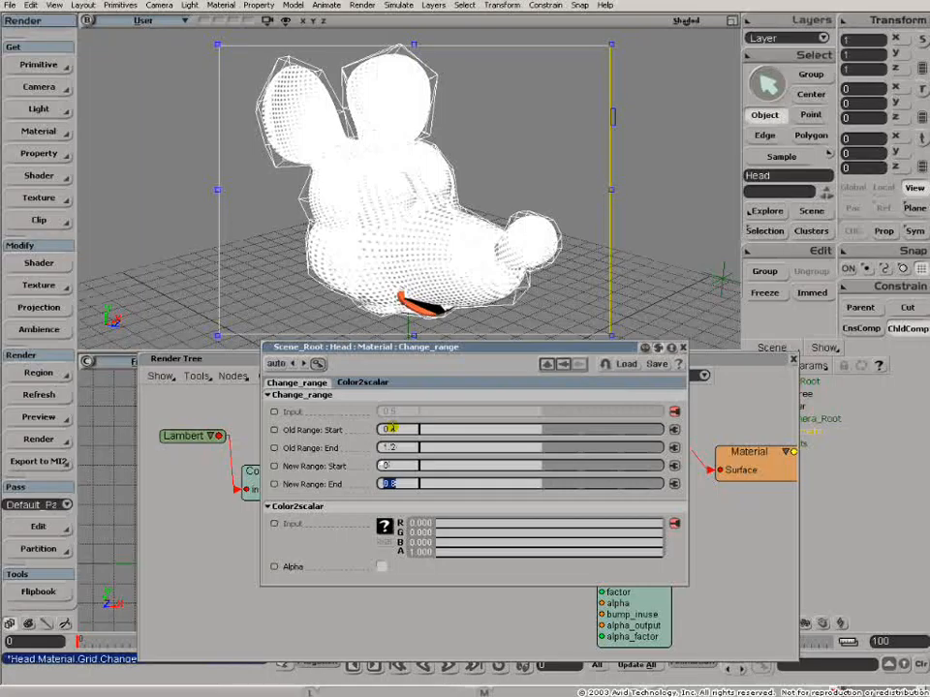
type("1")
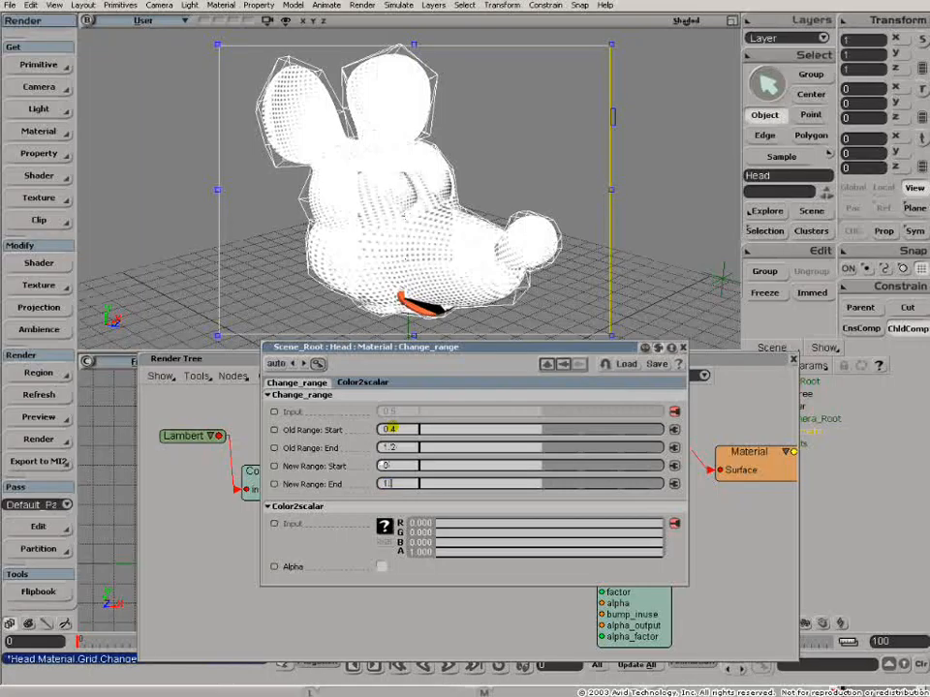
key("Tab")
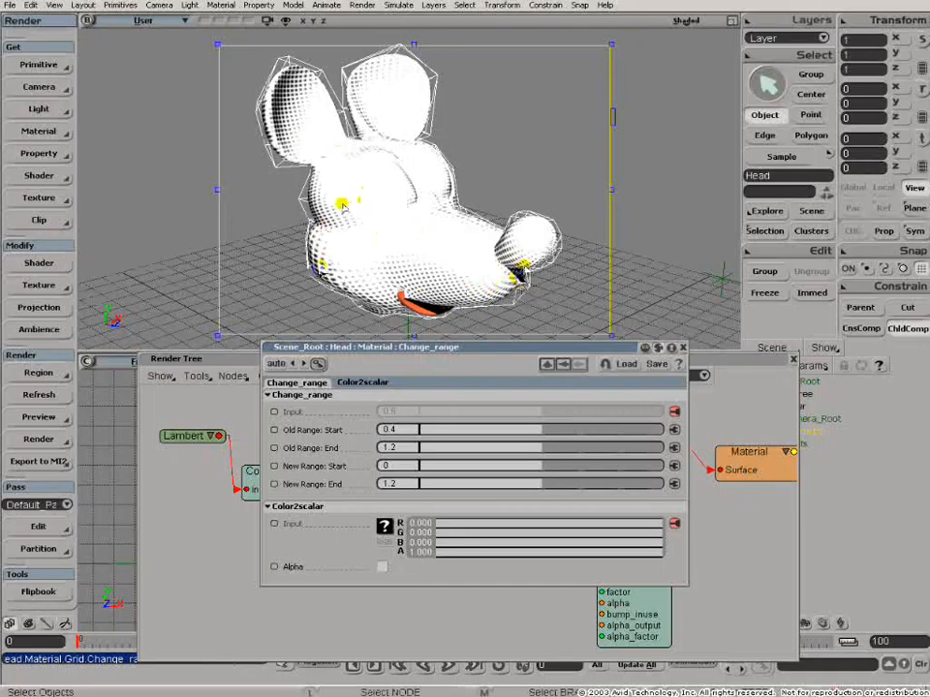
- Set the Change_range New Range End to 1.4
key("o")
left_click_drag(494, 285, 439, 279)
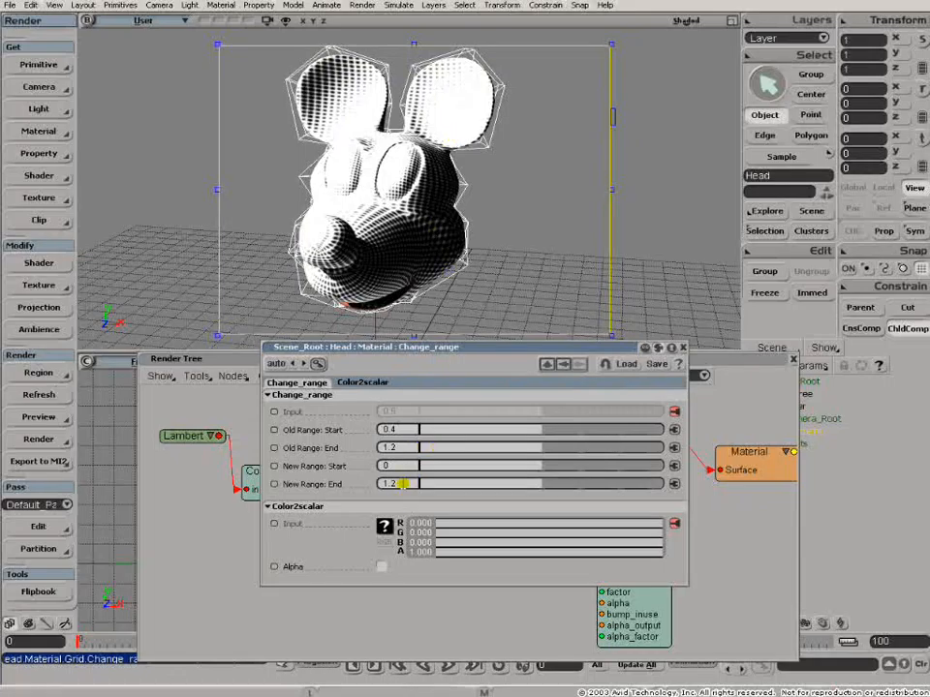
left_click(402, 484)
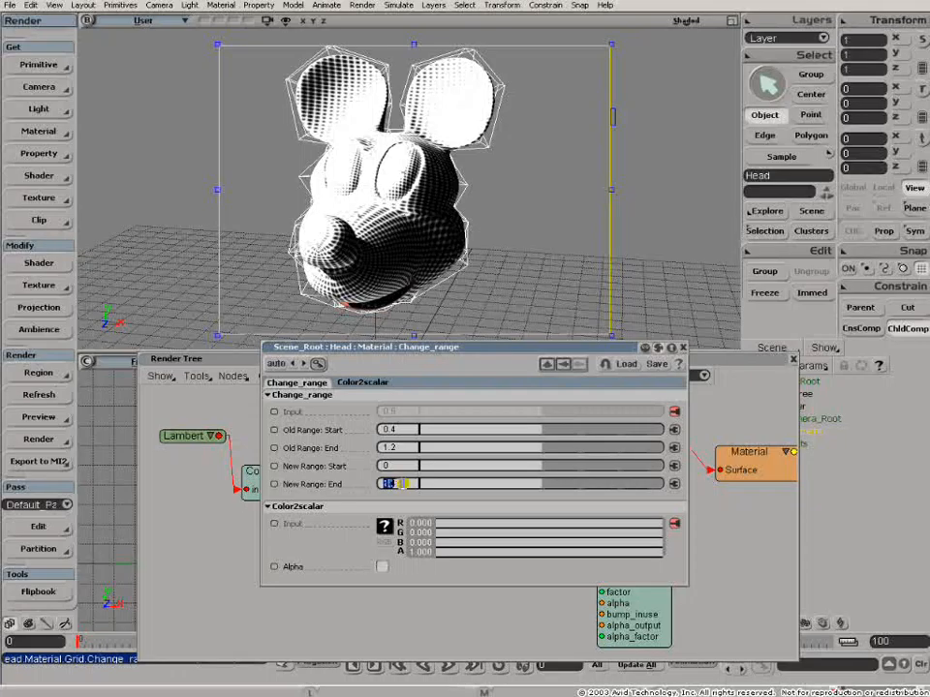
type("1.4")
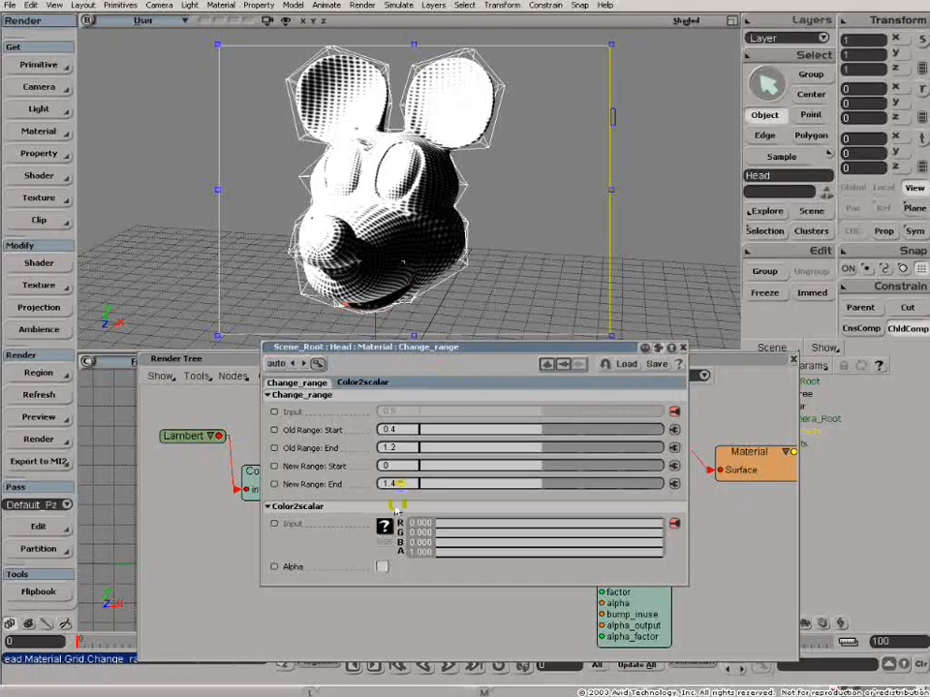
- Set the Change_range New Range End to 2
double_click(400, 486)
type("2")
key("Return")
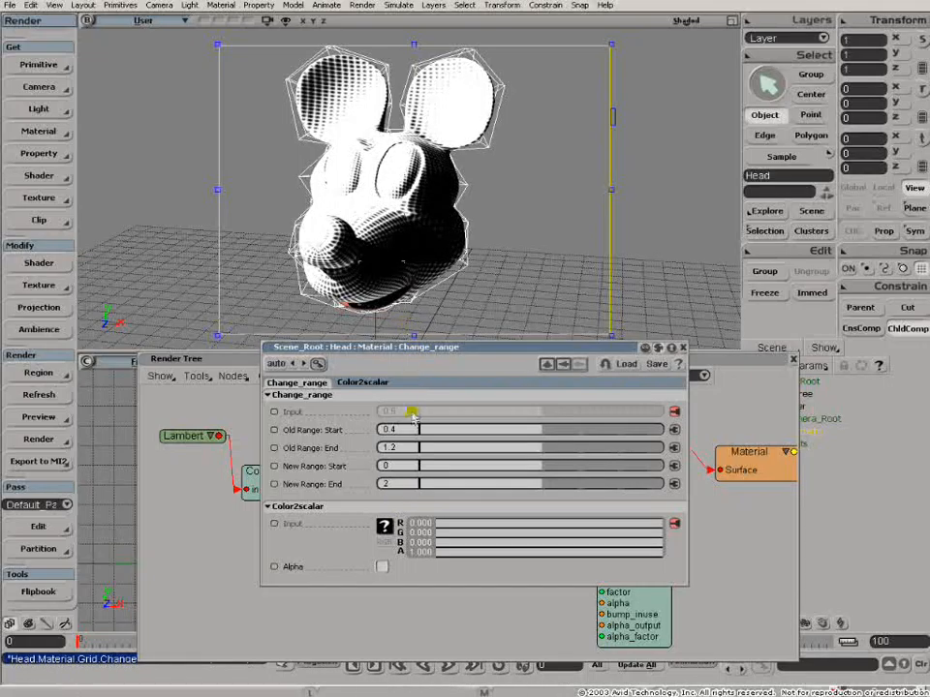
- Set the Change_range New Range End to 0.8
double_click(397, 483)
type("5")
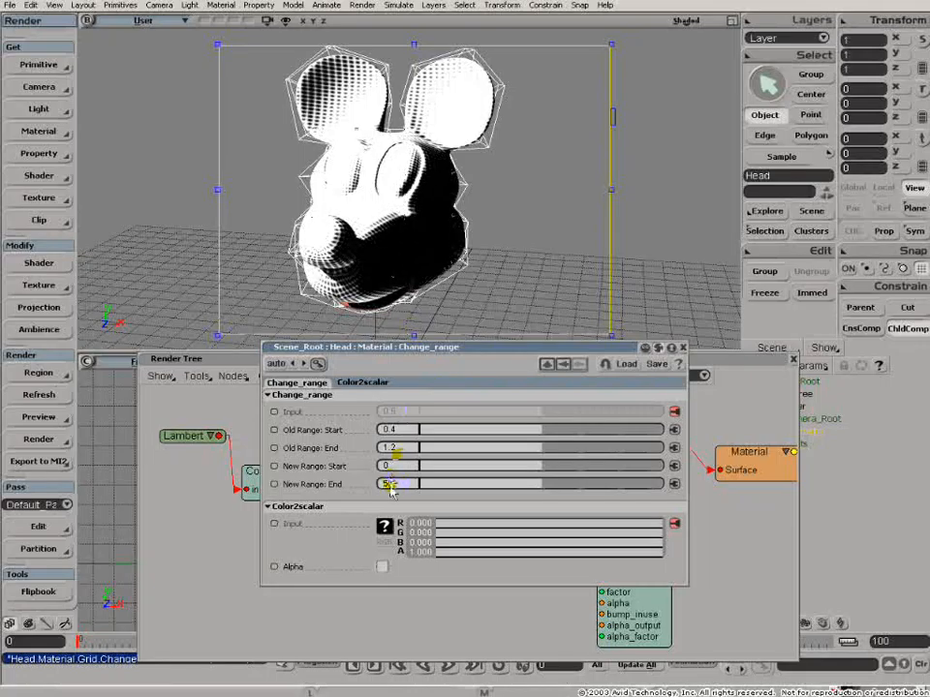
double_click(399, 483)
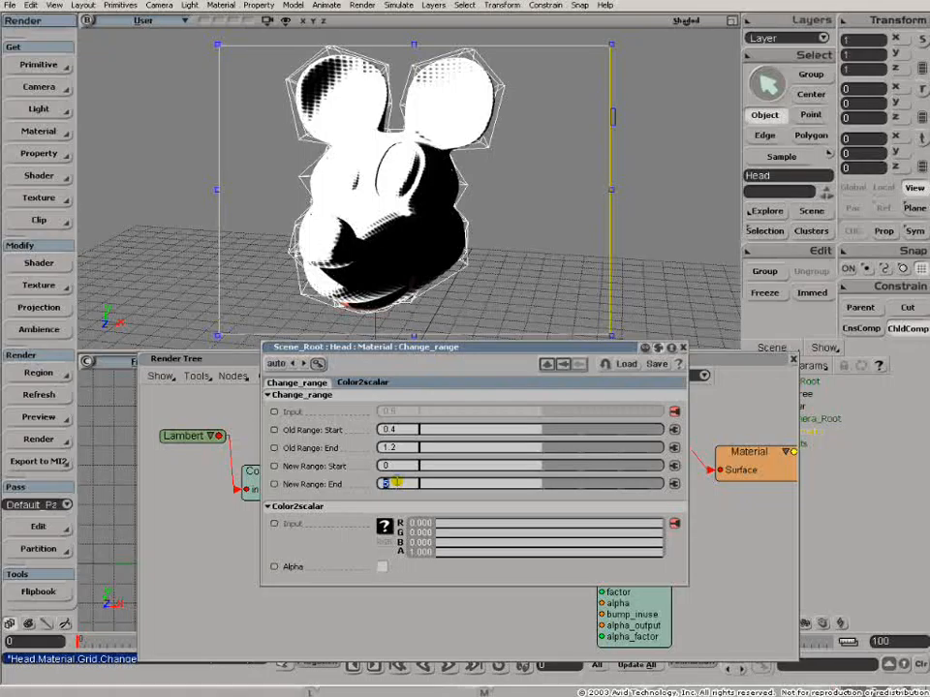
type("0.8")
key("Return")
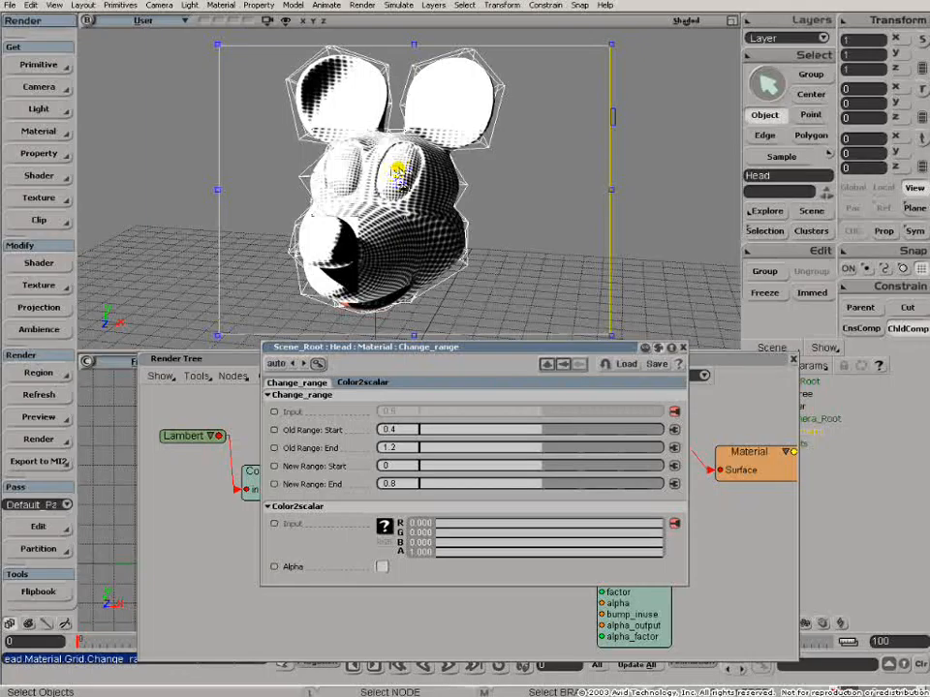
- Set the Change_range Old Range Start to 0.6 and orbit the view around the head
double_click(393, 429)
type("0.6")
key("Tab")
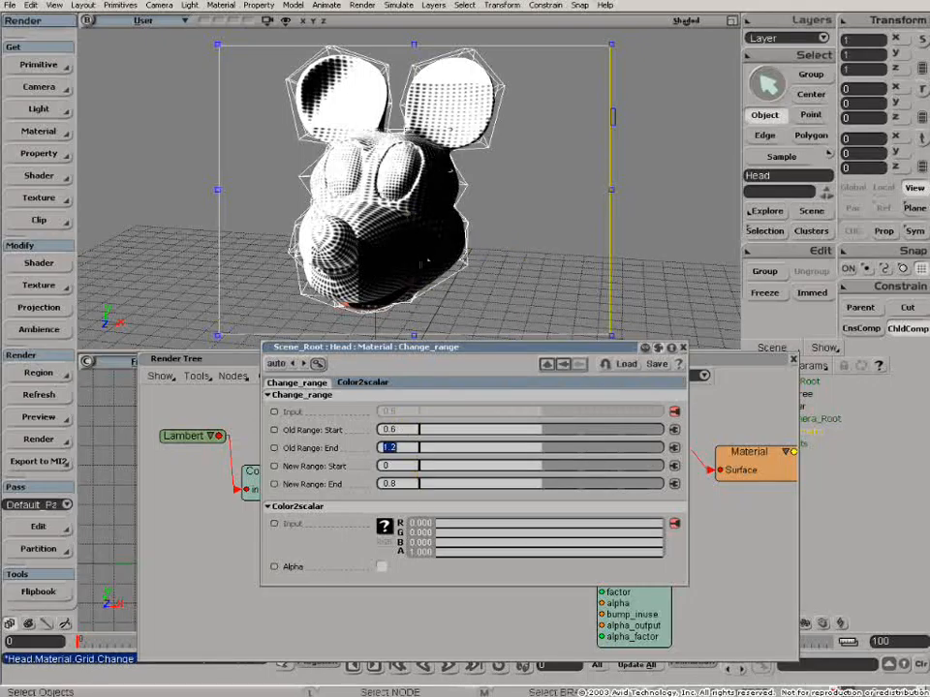
left_click(398, 430)
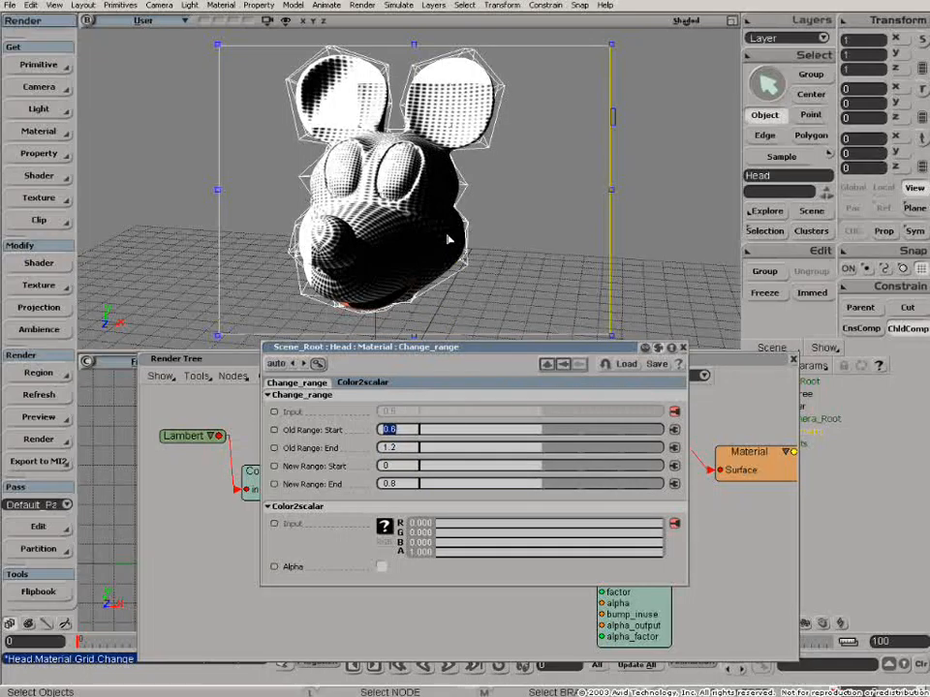
mouse_move(397, 256)
left_mouse_down()
mouse_move(403, 236)
mouse_move(394, 253)
mouse_move(398, 246)
left_mouse_up()
key("o")
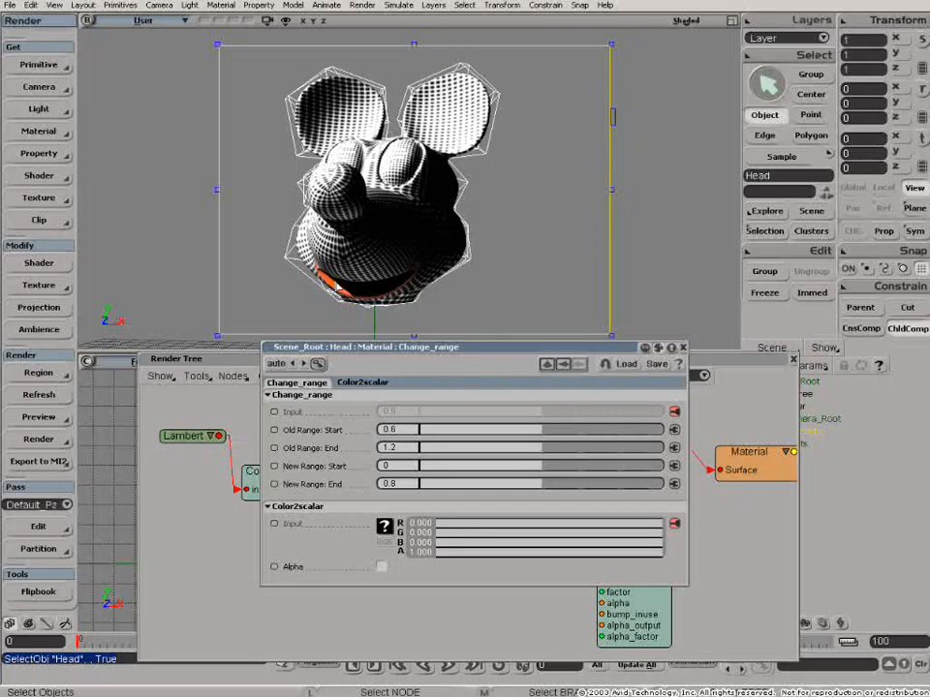
- Close the property editor and Render Tree, and show the Texture Editor in the lower-left viewport
left_click(683, 346)
left_click(793, 359)
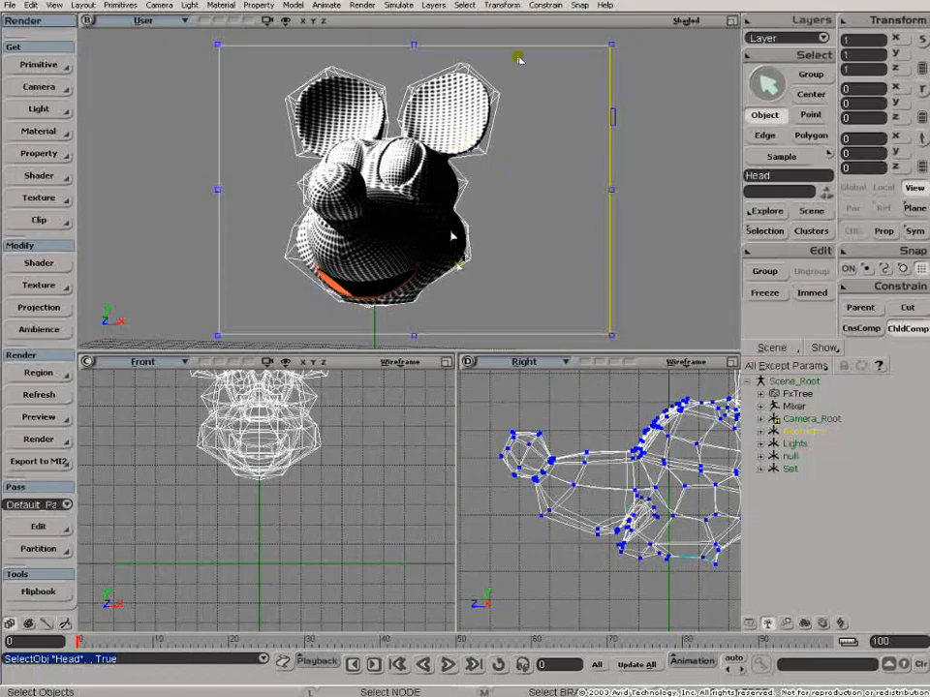
left_click(143, 364)
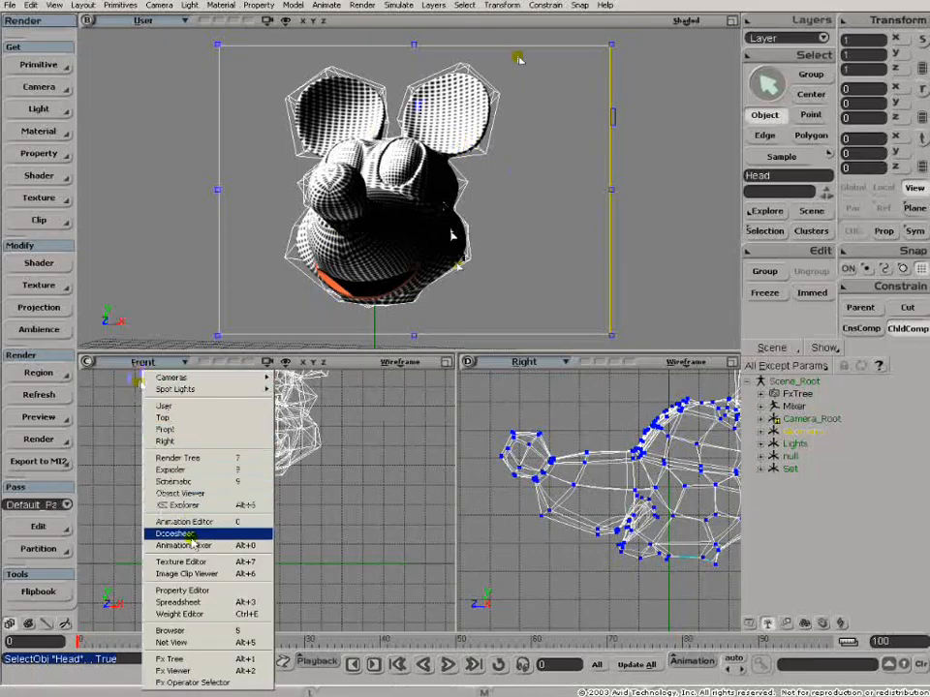
left_click(181, 562)
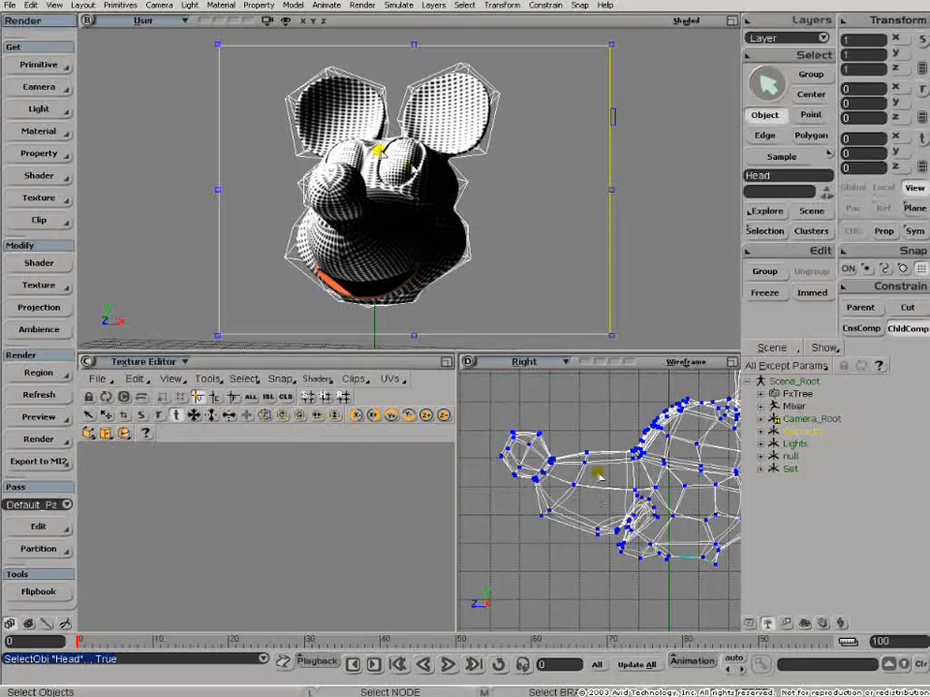
- Delete the Head object and three of the point lights from the scene
key("Delete")
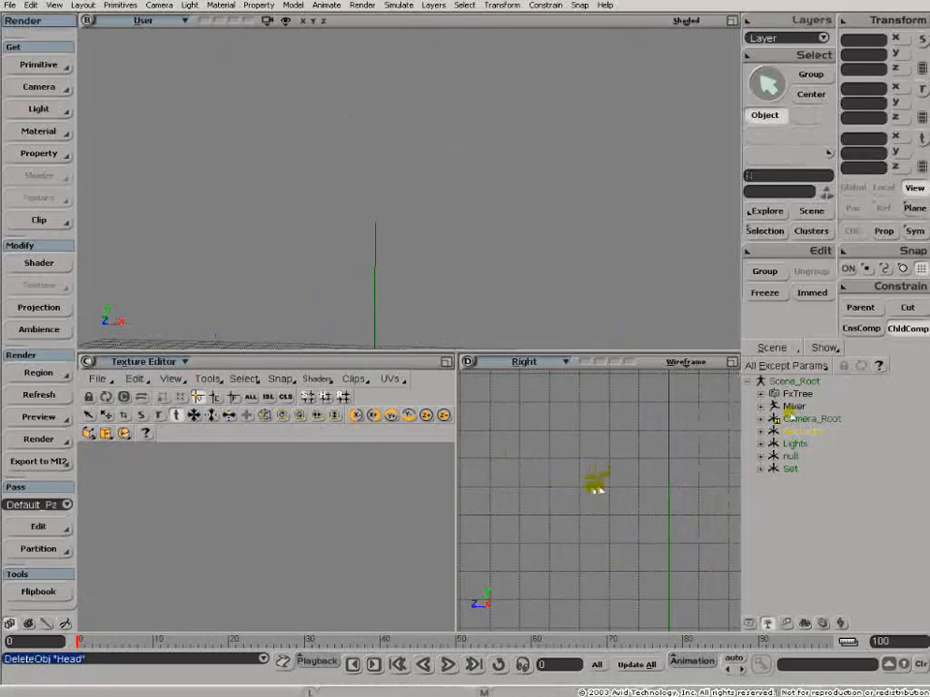
left_click(763, 445)
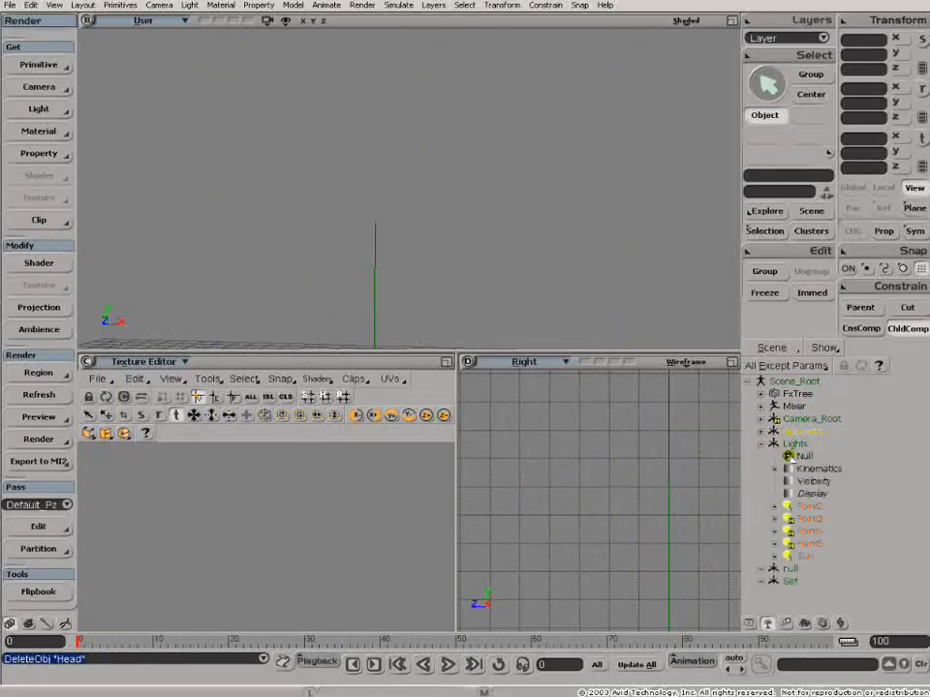
left_click(806, 518)
key("Delete")
left_click(808, 531)
key("Delete")
left_click(808, 519)
key("Delete")
- Create a NURBS surface sphere primitive and close its property editor
left_click(44, 71)
mouse_move(205, 104)
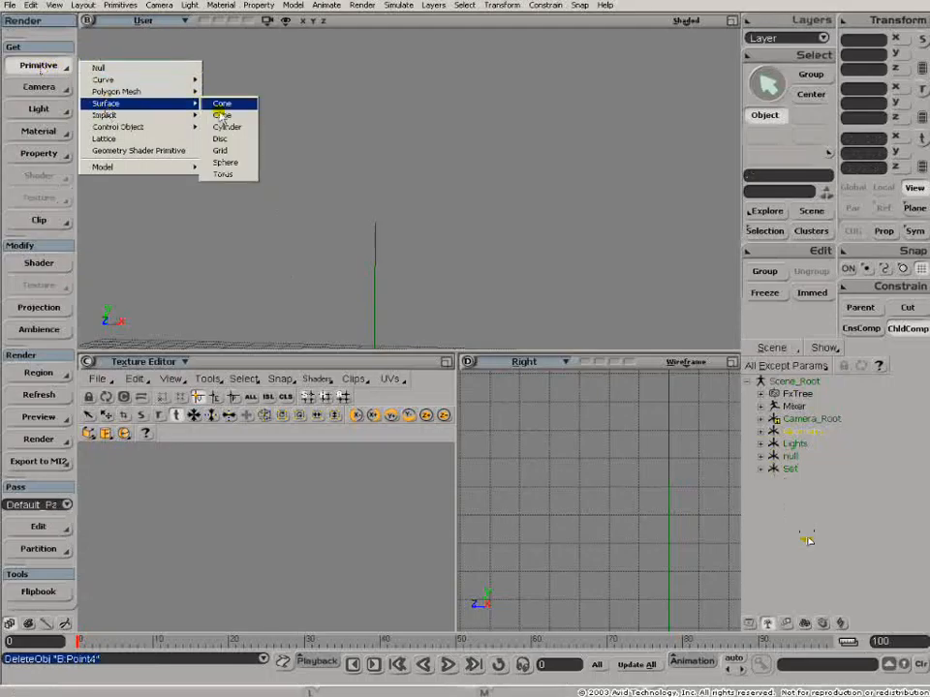
left_click(227, 163)
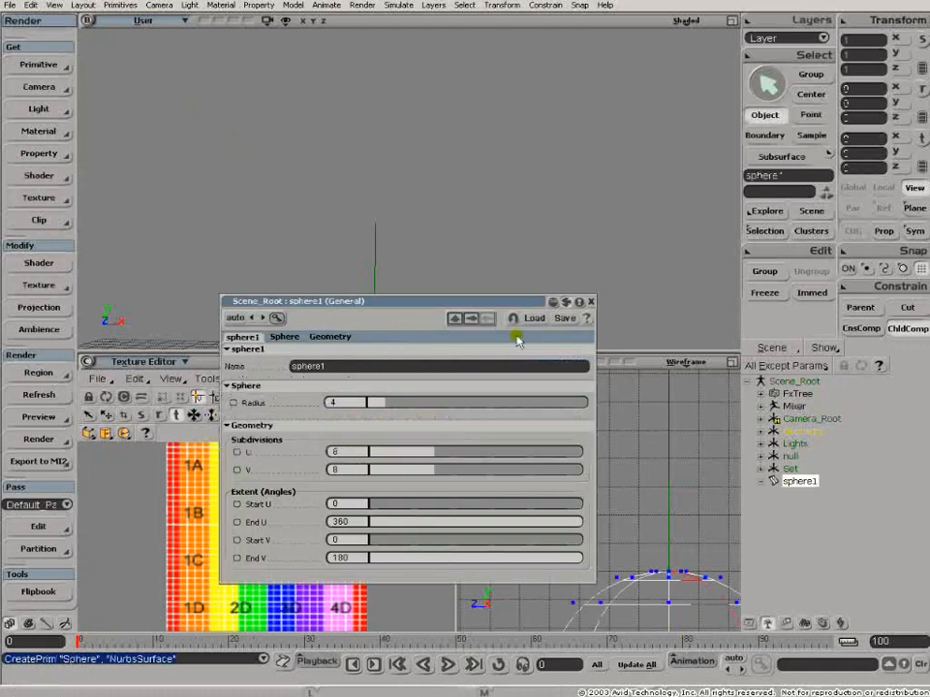
left_click(590, 301)
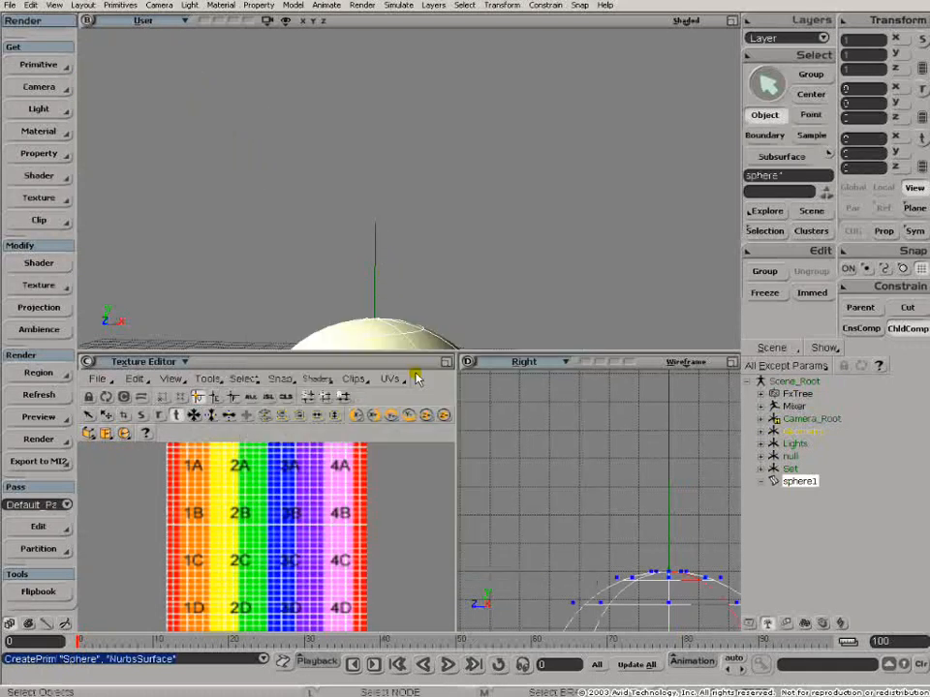
- Switch the lower-left viewport back to the Front view and frame the sphere
left_click(137, 364)
left_click(162, 429)
key("f")
key("o")
left_click_drag(368, 234, 370, 249)
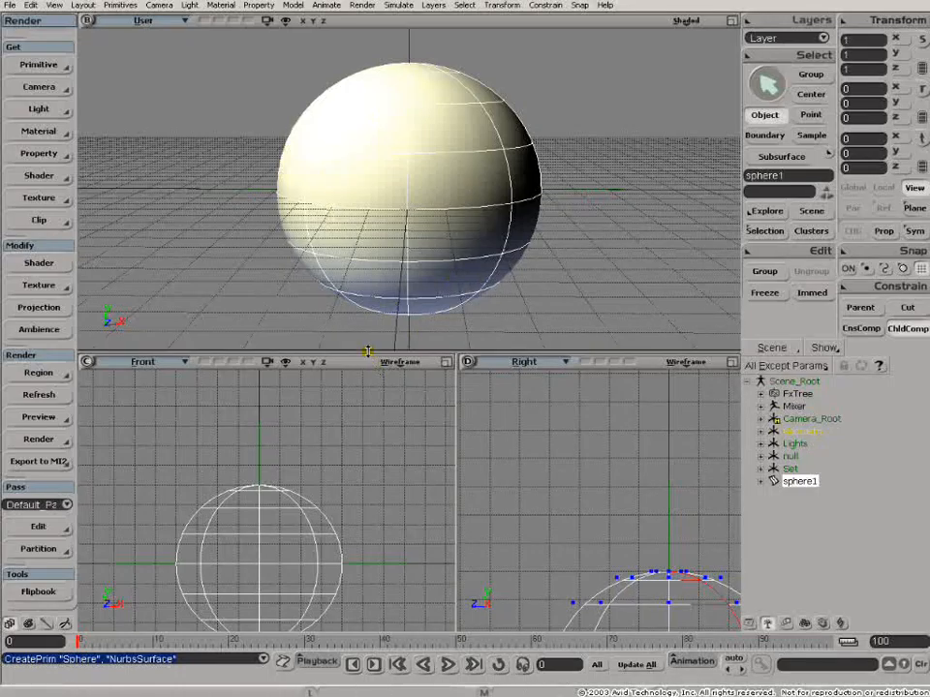
left_click_drag(366, 344, 366, 336)
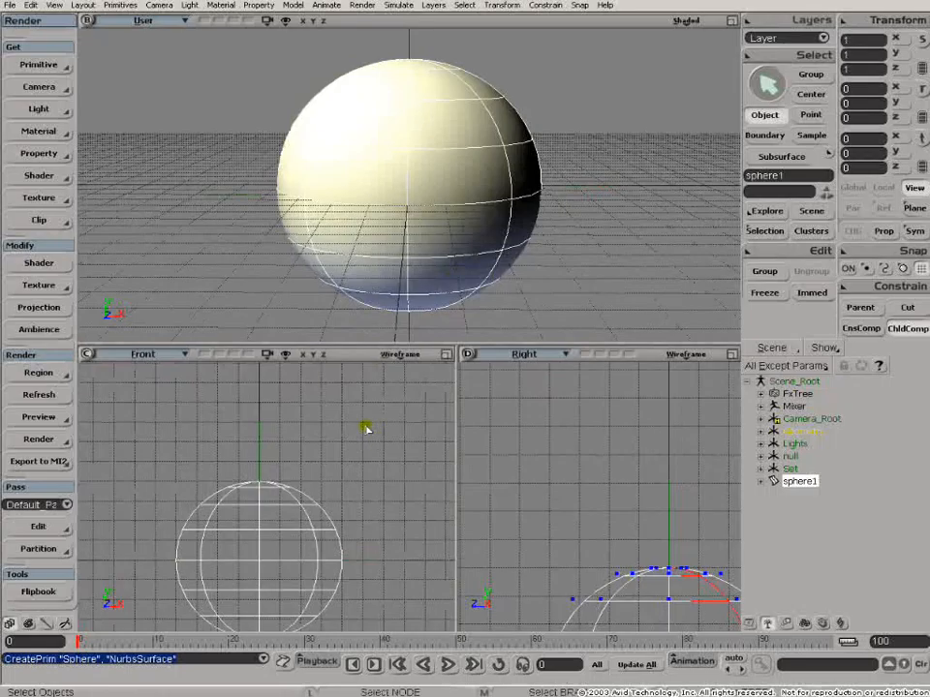
- Open the Render Tree and apply a Lambert material to the sphere
key("7")
left_click_drag(484, 505, 541, 487)
left_click_drag(407, 522, 387, 506)
left_click_drag(488, 363, 484, 345)
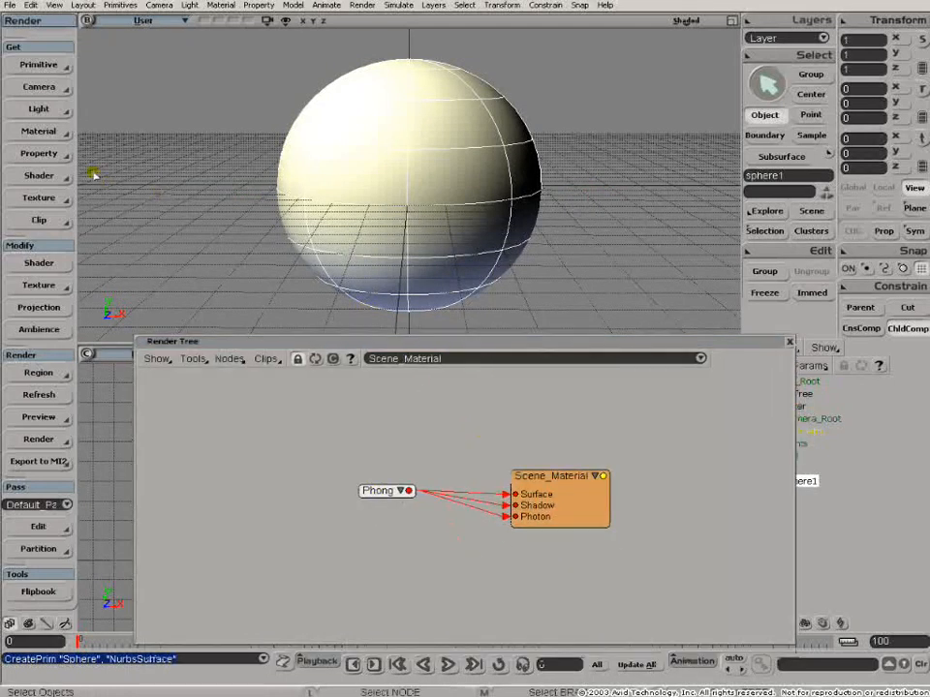
left_click(49, 133)
left_click(98, 146)
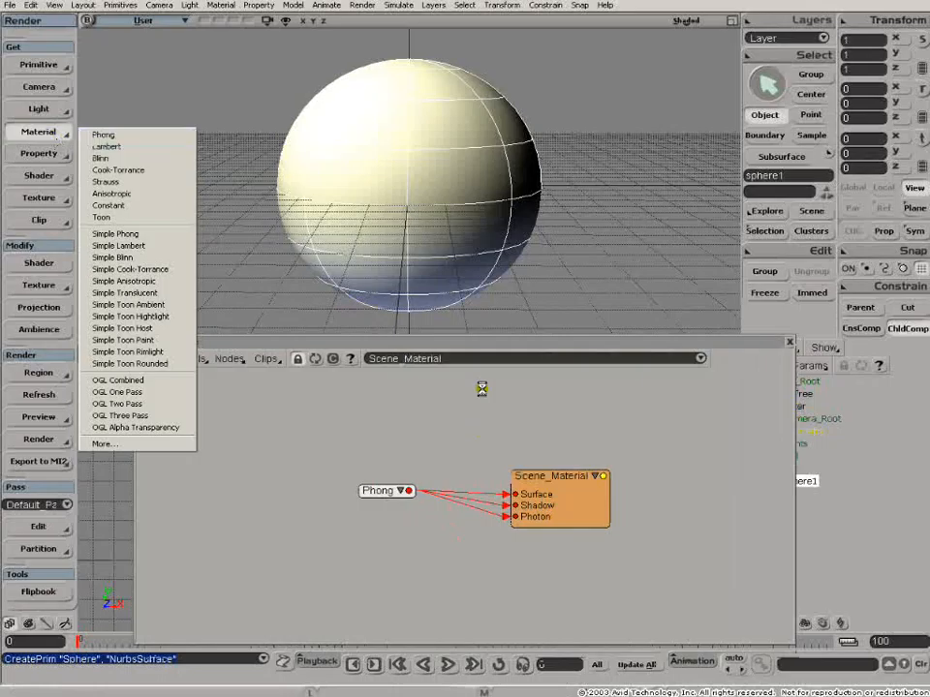
left_click(312, 361)
left_click_drag(409, 505, 425, 461)
- Add a Gradient texture node and connect it to the Material's Surface input
left_click(230, 359)
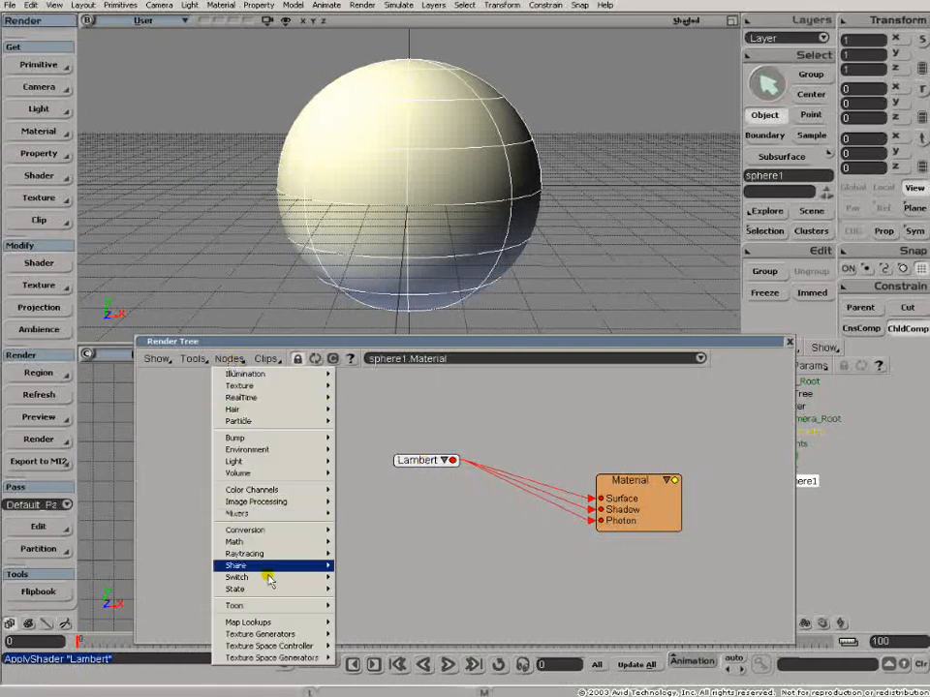
mouse_move(270, 635)
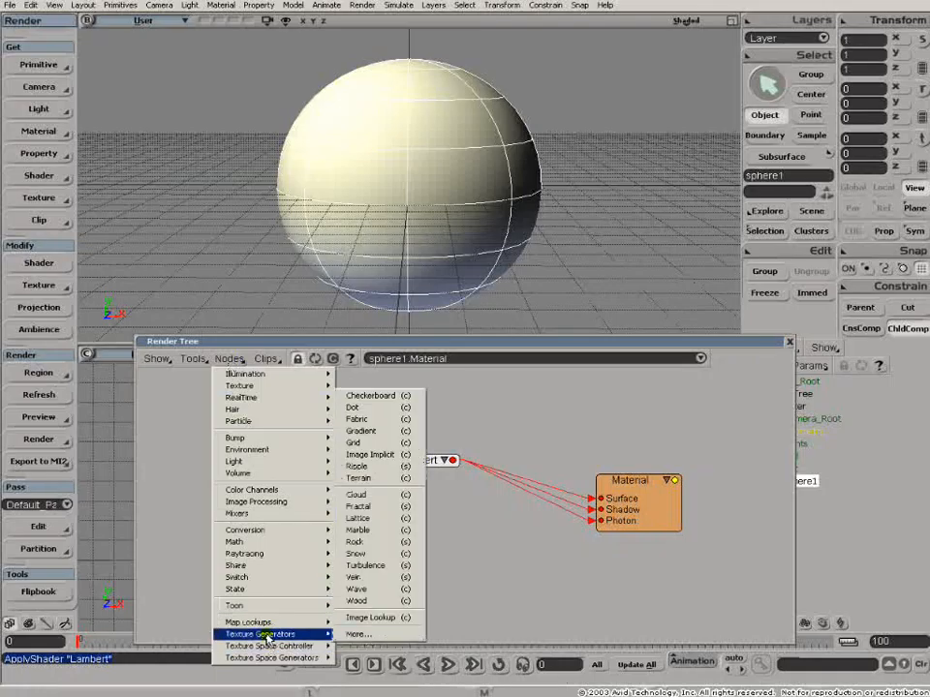
left_click(355, 431)
left_click_drag(419, 460, 273, 465)
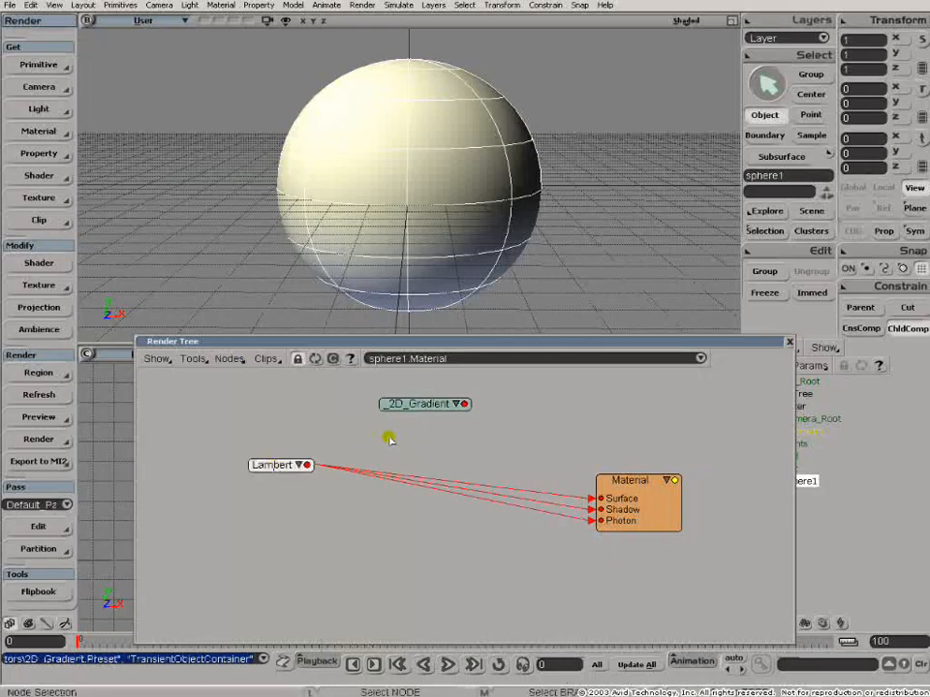
mouse_move(463, 405)
left_mouse_down()
mouse_move(447, 434)
mouse_move(594, 498)
left_mouse_up()
- Expand the _2D_Gradient node and move it beside the Material node
left_click(623, 456)
left_click(440, 435)
left_click_drag(414, 438, 518, 397)
left_click_drag(513, 396, 511, 396)
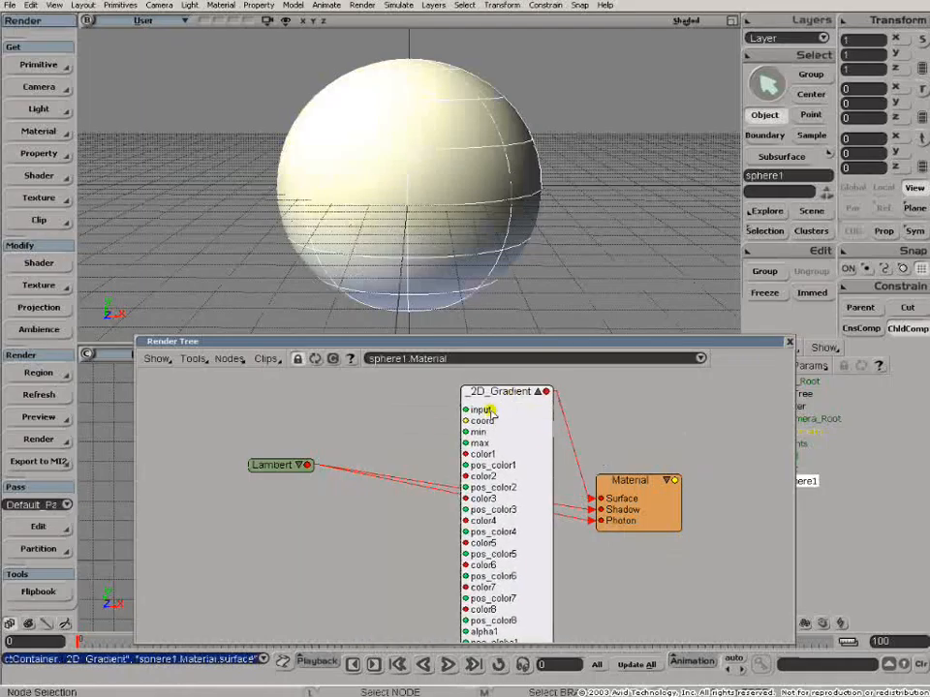
left_click(223, 359)
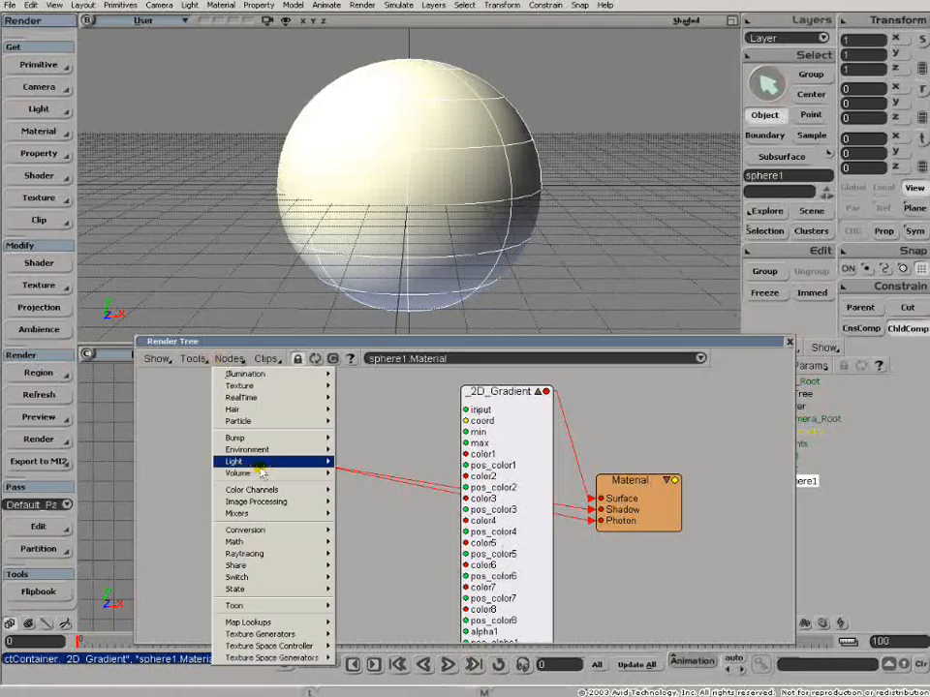
mouse_move(264, 635)
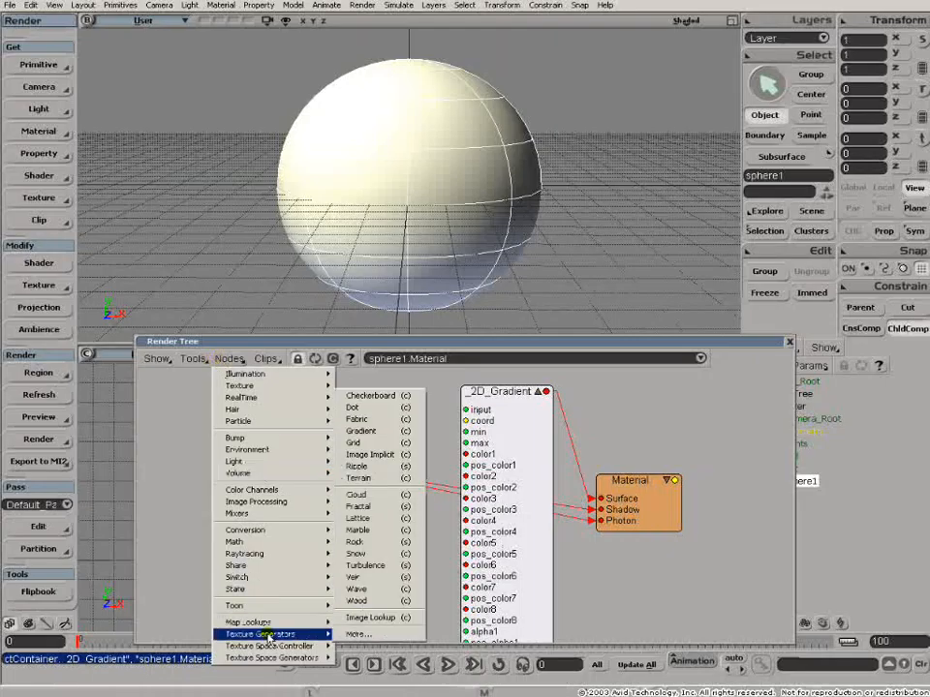
left_click(161, 509)
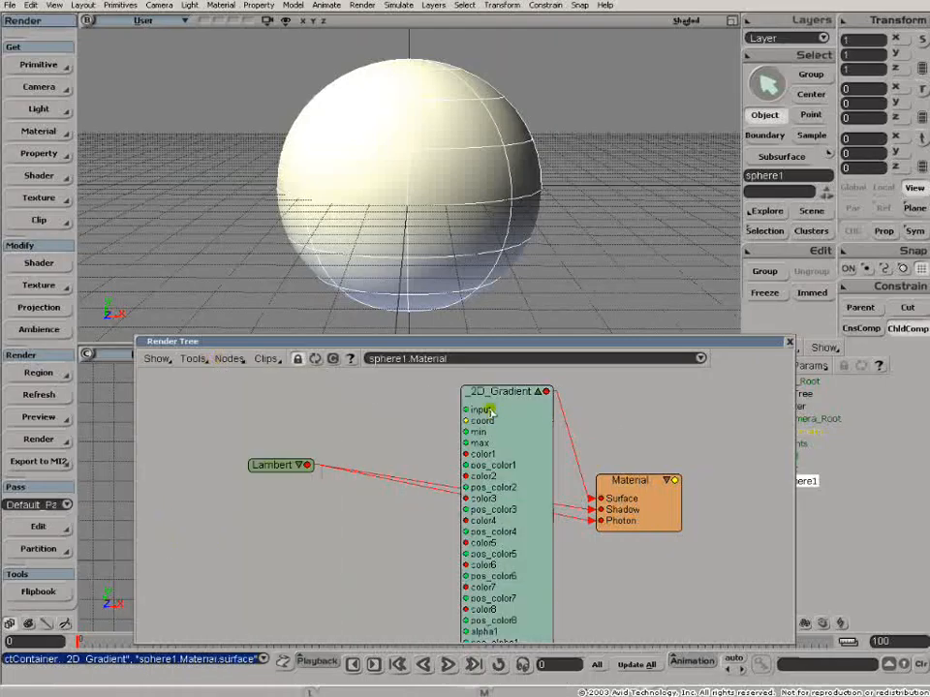
- Connect the Lambert output to the _2D_Gradient's input port and open its properties
left_click_drag(496, 390, 494, 404)
mouse_move(314, 467)
left_mouse_down()
mouse_move(390, 442)
mouse_move(386, 434)
mouse_move(413, 453)
mouse_move(466, 430)
left_mouse_up()
left_click_drag(290, 466, 240, 465)
left_click(427, 415)
double_click(504, 405)
left_click(423, 408)
- Set the gradient's Input Type to Scalar input and close the editor
left_click(664, 426)
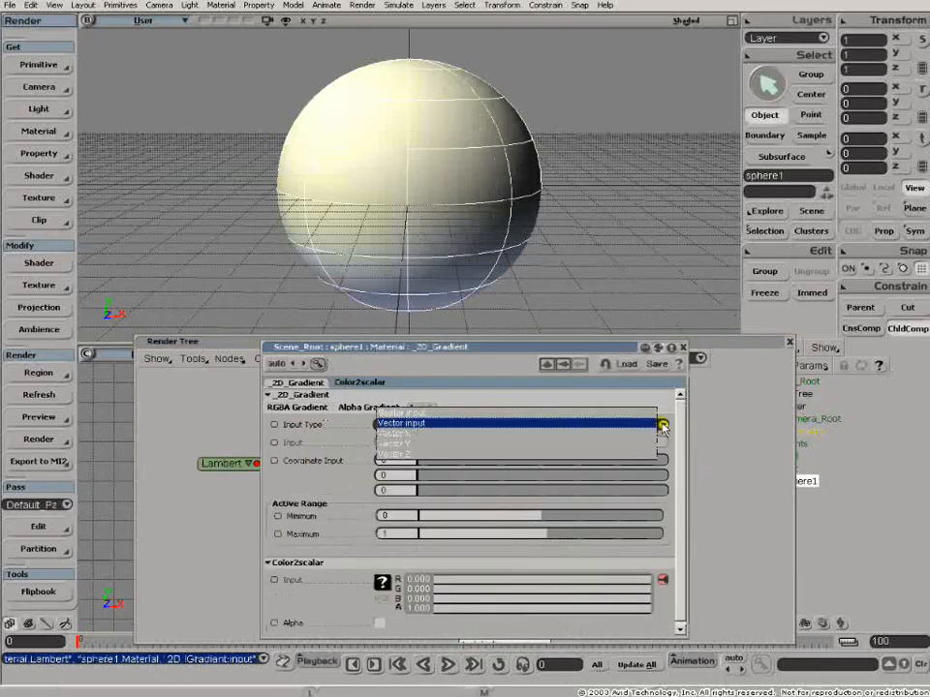
left_click(517, 414)
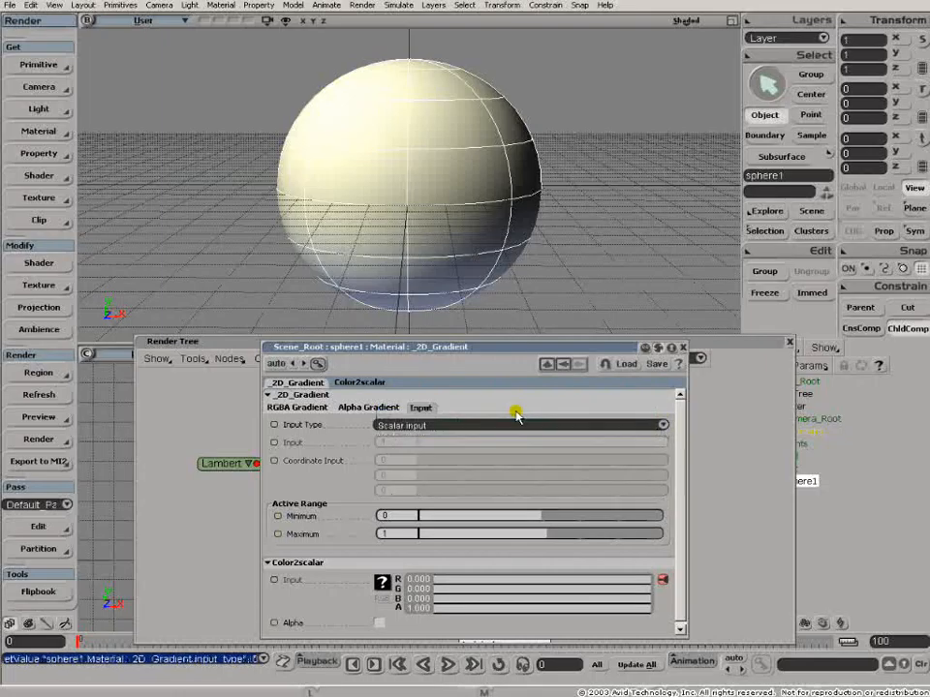
left_click(683, 348)
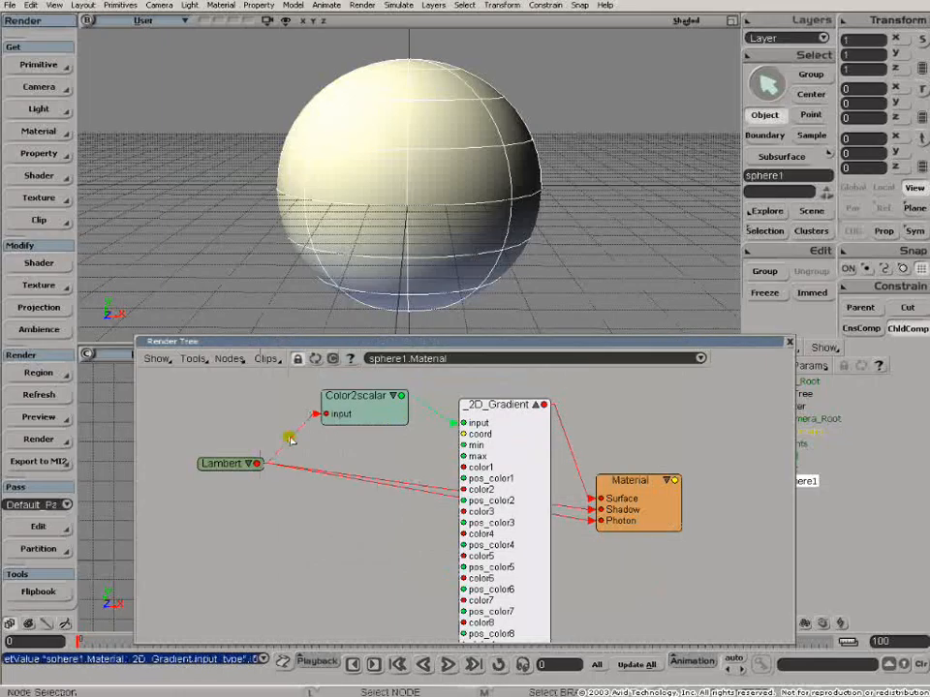
- Arrange the Lambert, Color2scalar and Material nodes, and draw a render region around the sphere
left_click_drag(233, 471, 191, 461)
left_click_drag(356, 408, 305, 429)
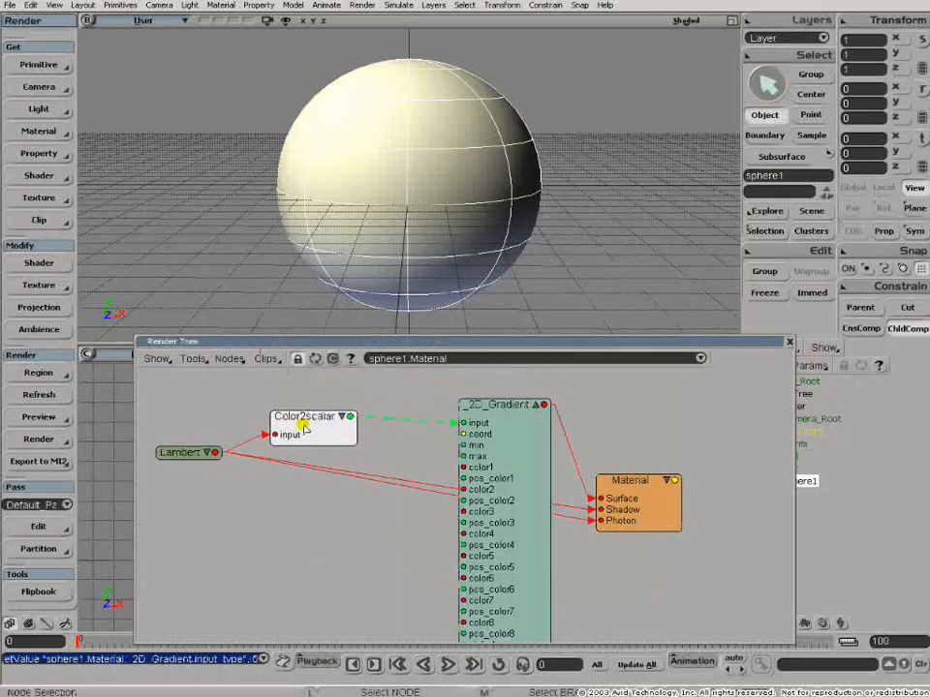
left_click_drag(656, 494, 694, 481)
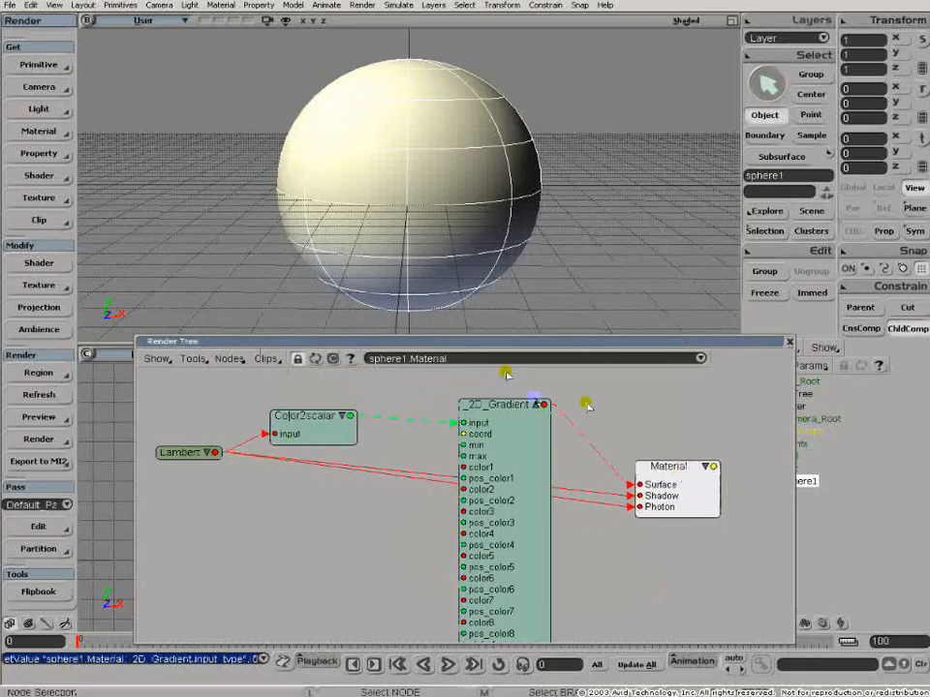
left_click_drag(262, 47, 578, 325)
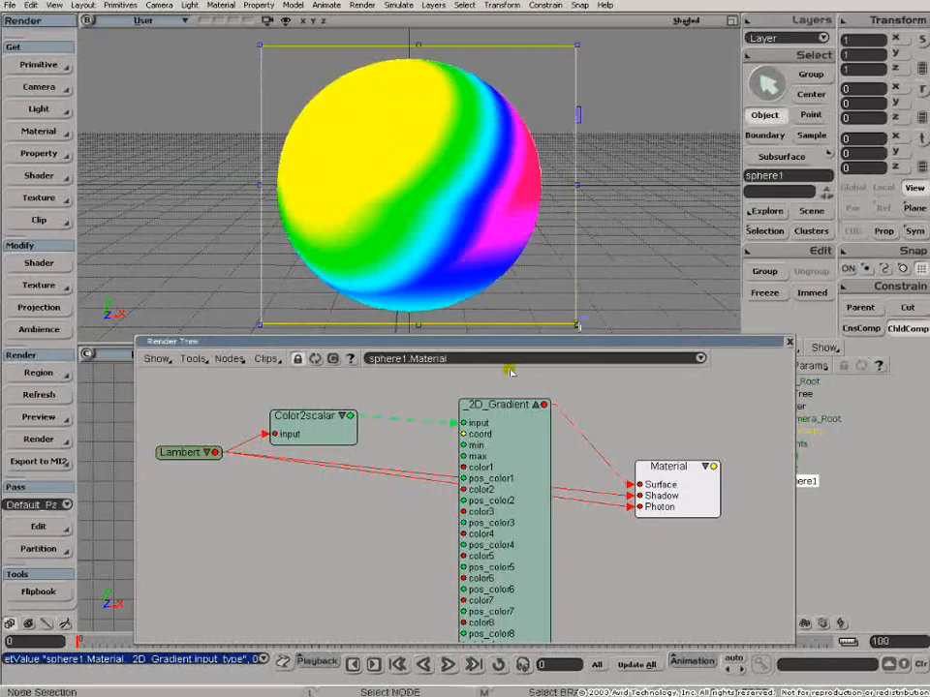
- Open the 2D_Gradient node's properties and switch to its RGBA Gradient settings
double_click(493, 423)
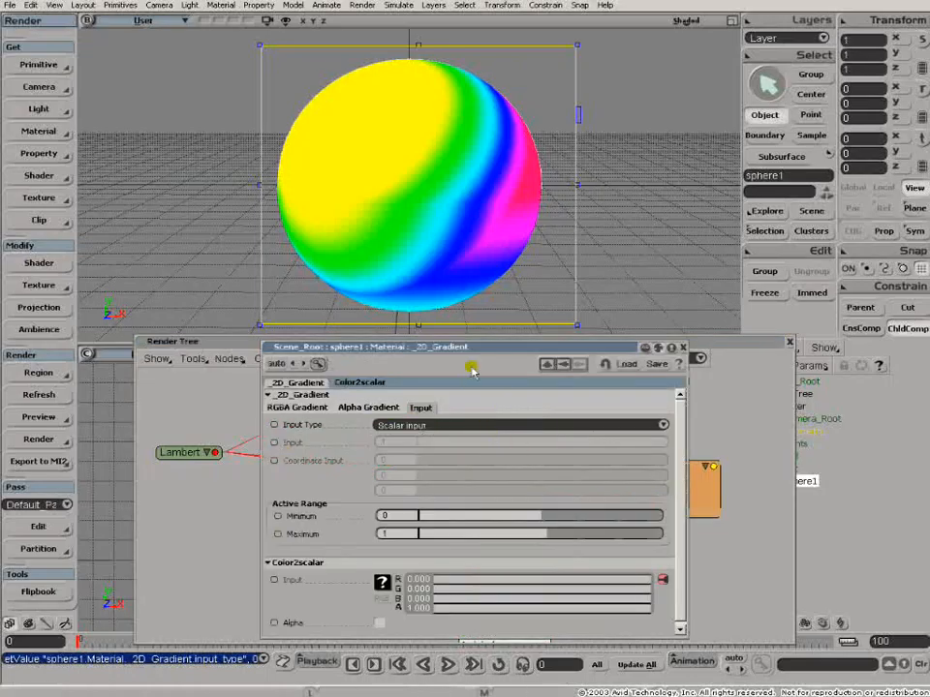
left_click_drag(467, 350, 523, 268)
left_click_drag(715, 557, 728, 592)
left_click(414, 328)
left_click(352, 328)
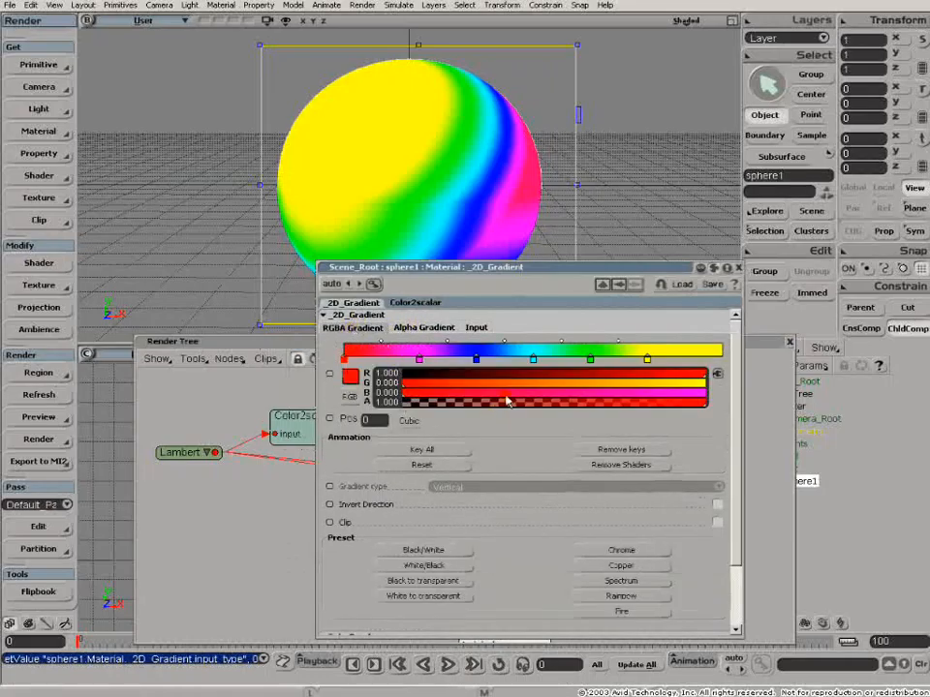
- Delete the extra intermediate color keys from the gradient bar
left_click_drag(532, 638, 533, 334)
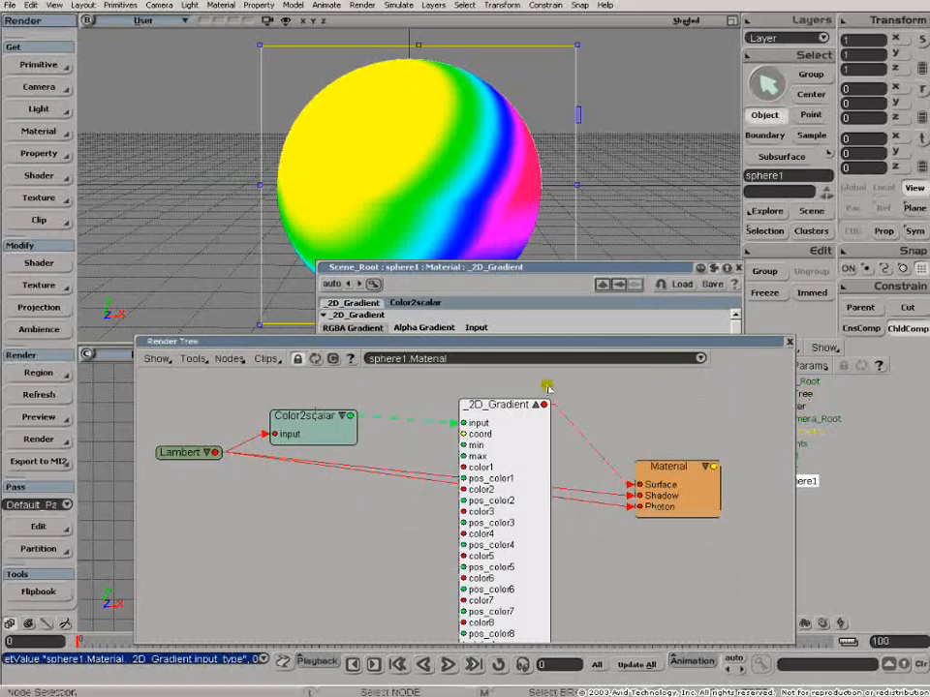
left_click(532, 333)
left_click(420, 360)
left_click_drag(420, 360, 480, 375)
left_click_drag(591, 361, 595, 374)
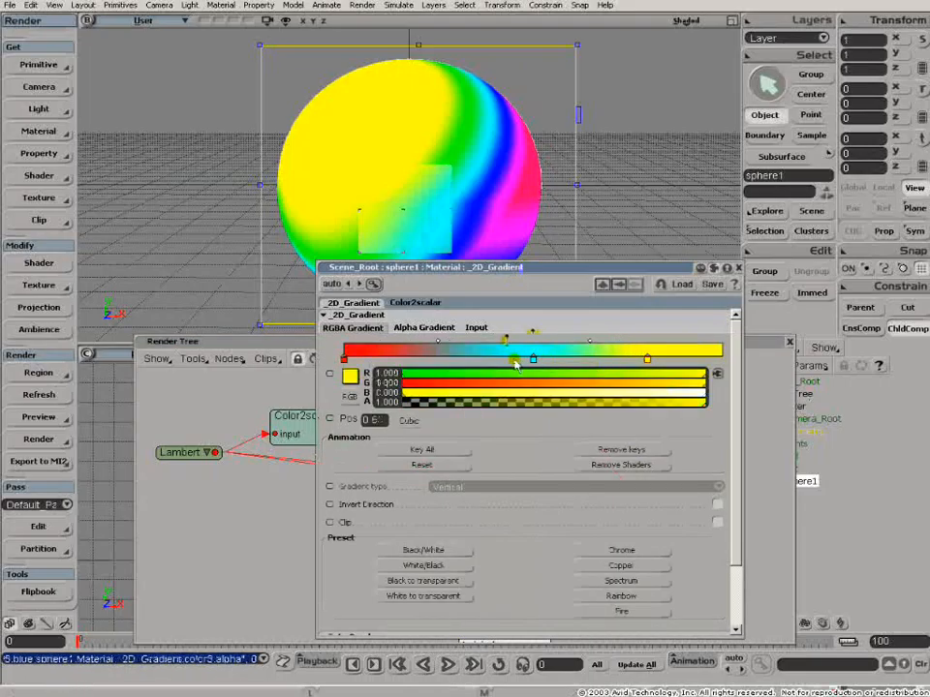
left_click_drag(518, 360, 503, 400)
left_click(406, 374)
left_click(401, 392)
left_click_drag(454, 271, 421, 309)
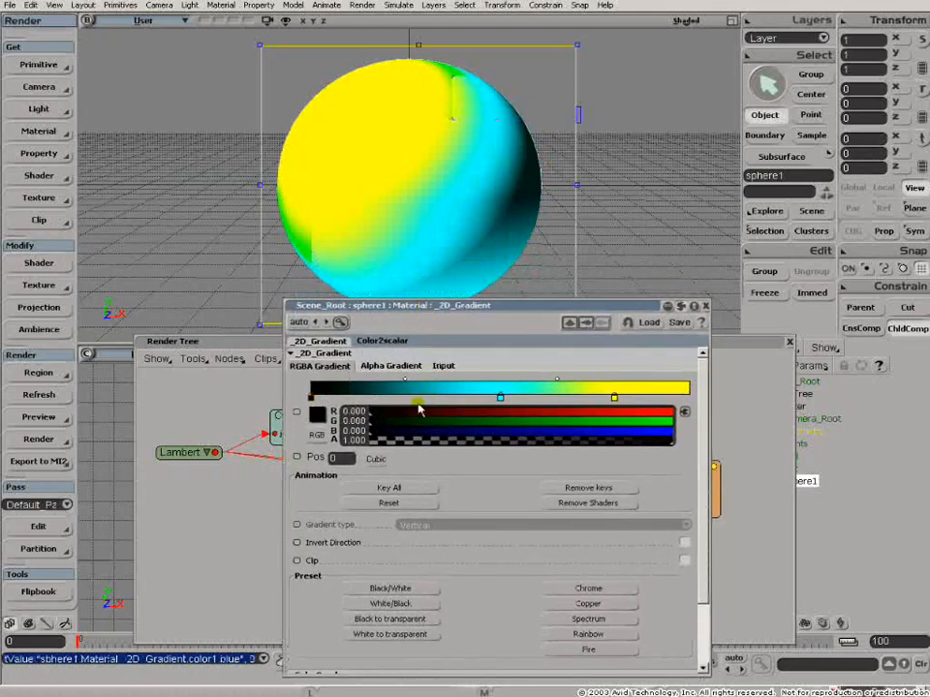
- Set the two upper gradient keys' colors to white
left_click(500, 398)
left_click_drag(487, 421, 683, 433, "ctrl")
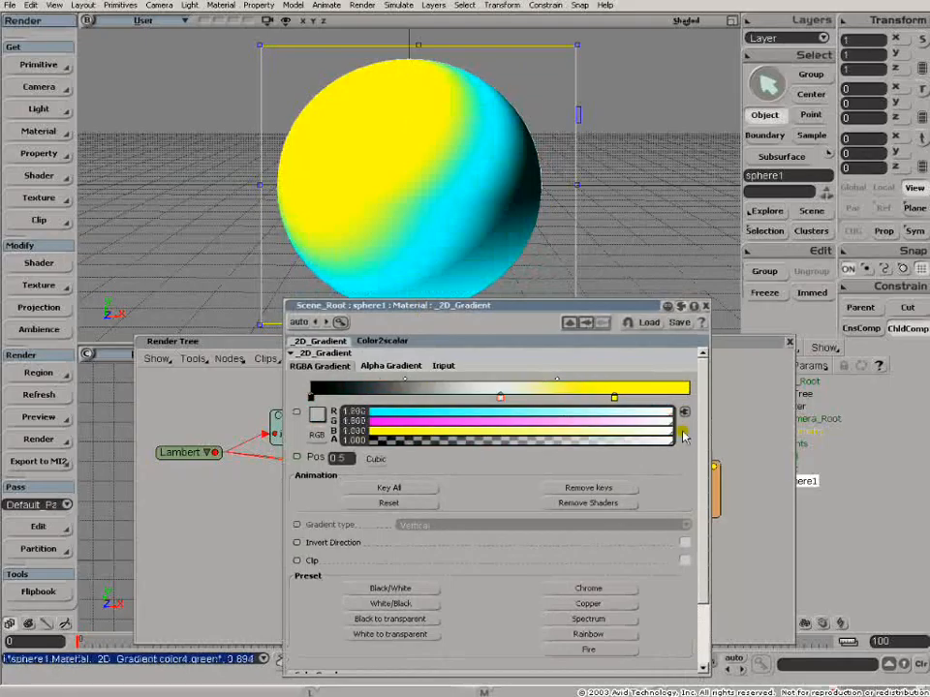
left_click(614, 399)
left_click_drag(571, 431, 677, 440, "ctrl")
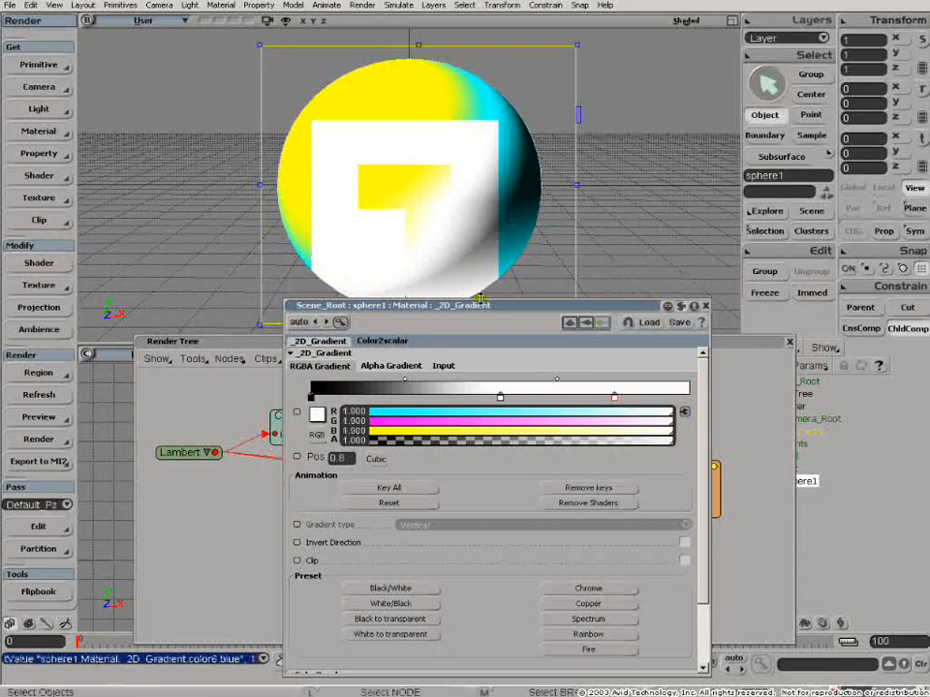
- Move the white and black gradient keys together for a sharp black-to-white step near the middle
left_click_drag(474, 311, 405, 333)
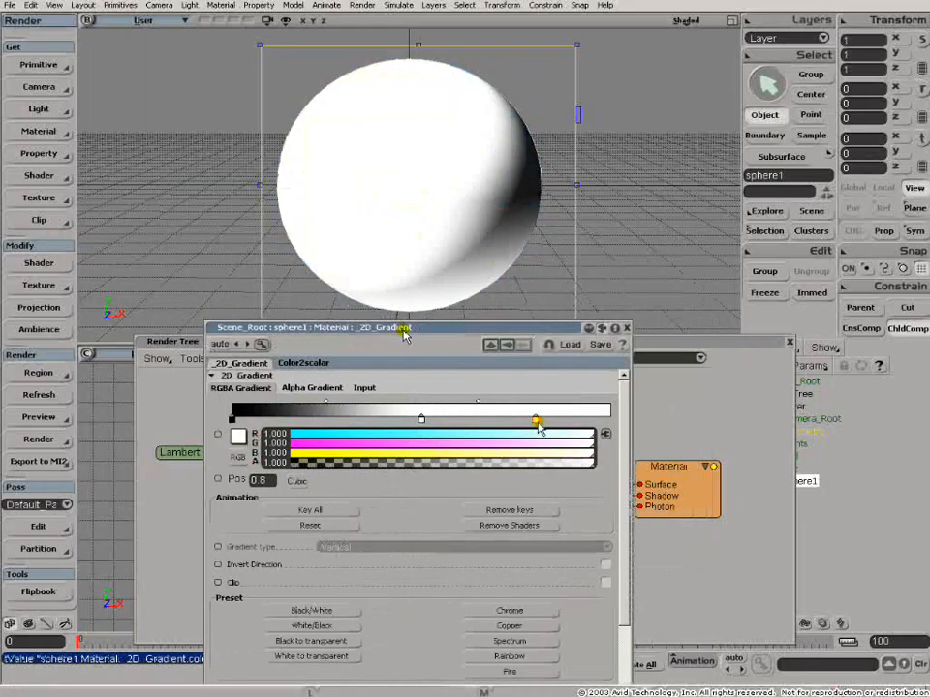
left_click_drag(534, 423, 423, 425)
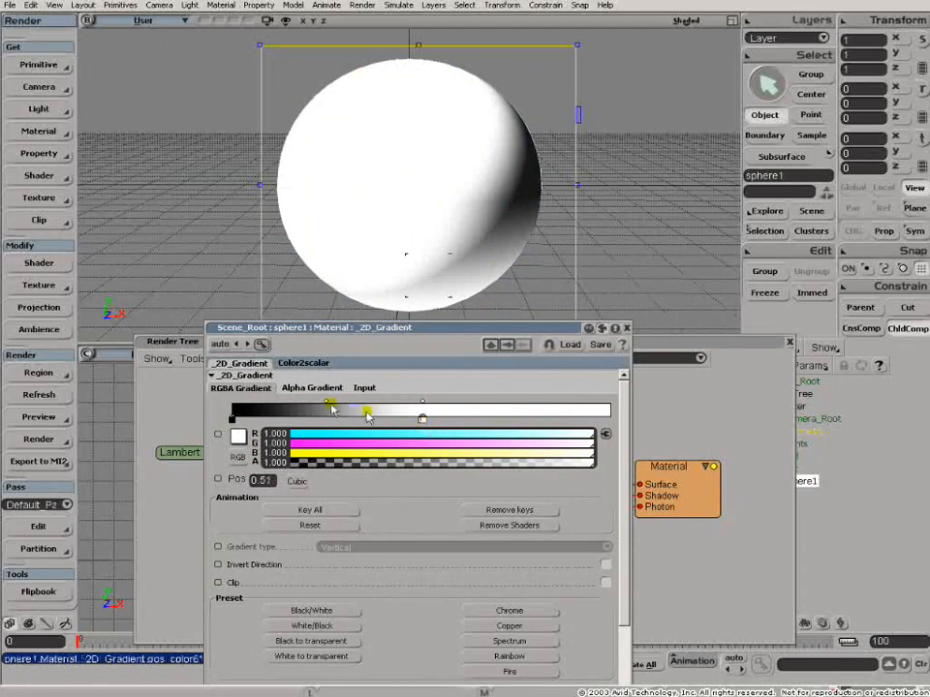
left_click_drag(327, 403, 422, 414)
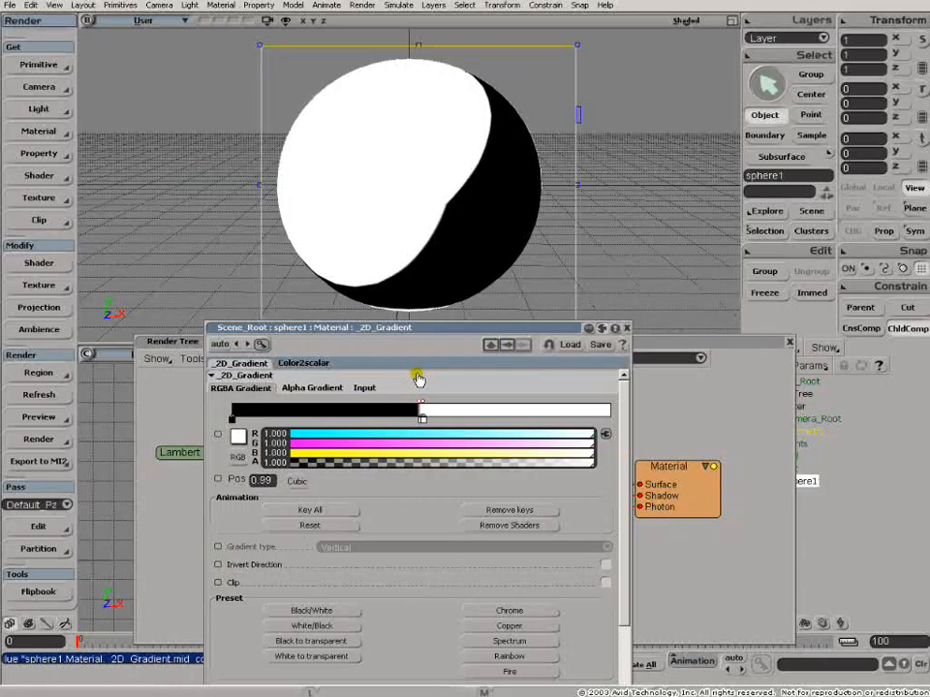
- Expand the Lights in the scene explorer and delete the extra point light
left_click_drag(498, 329, 418, 348)
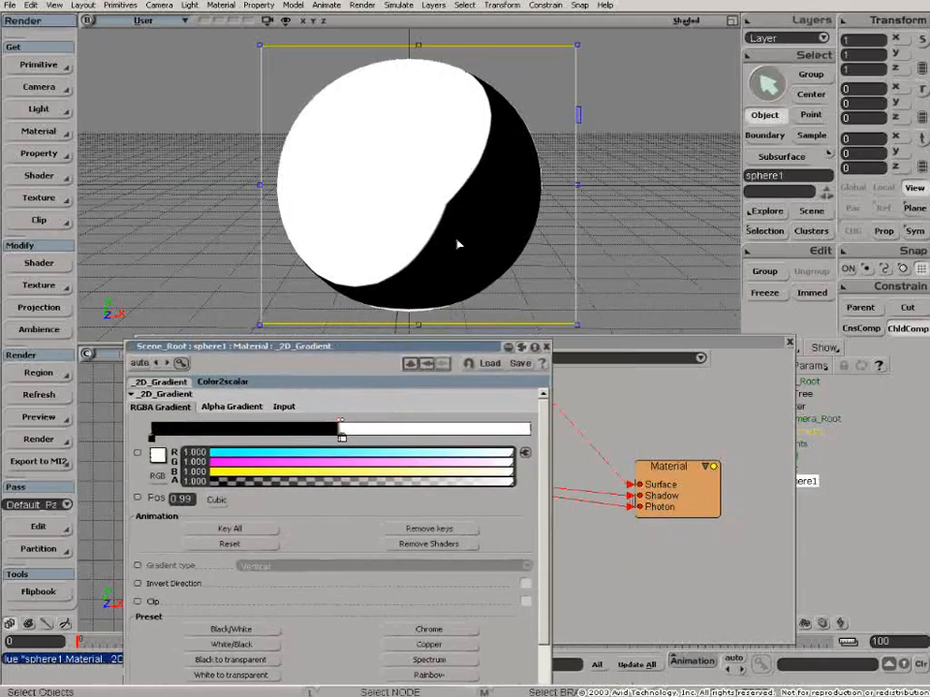
left_click_drag(662, 343, 503, 353)
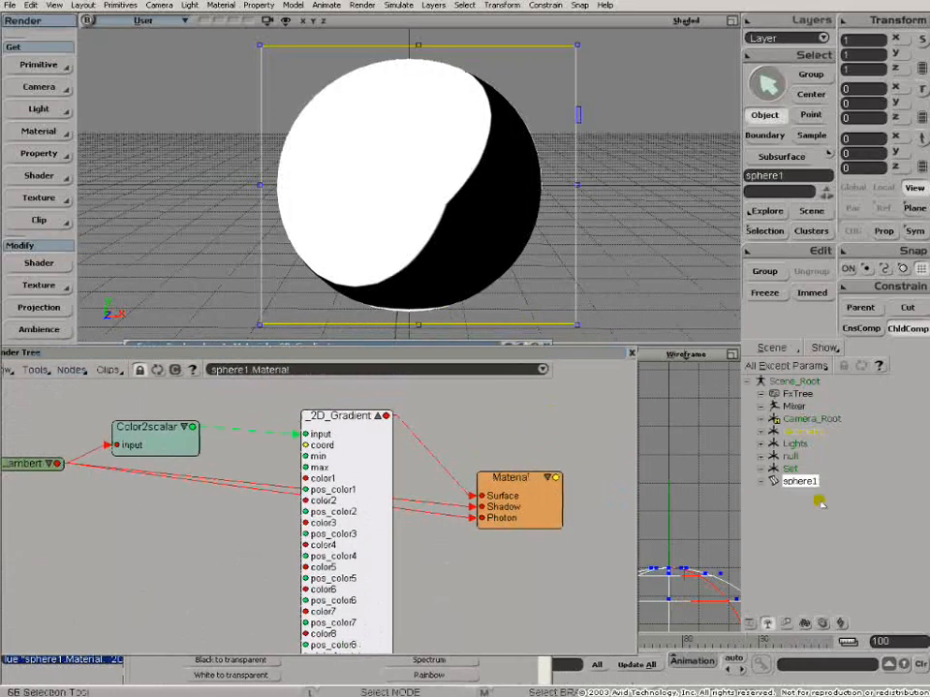
left_click(762, 431)
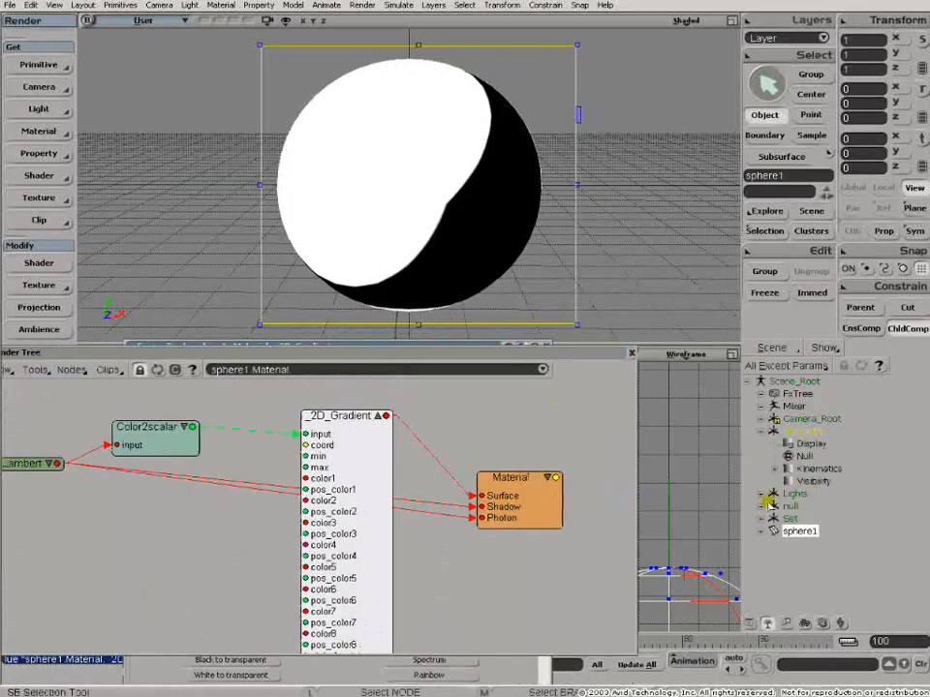
left_click(761, 494)
double_click(808, 560)
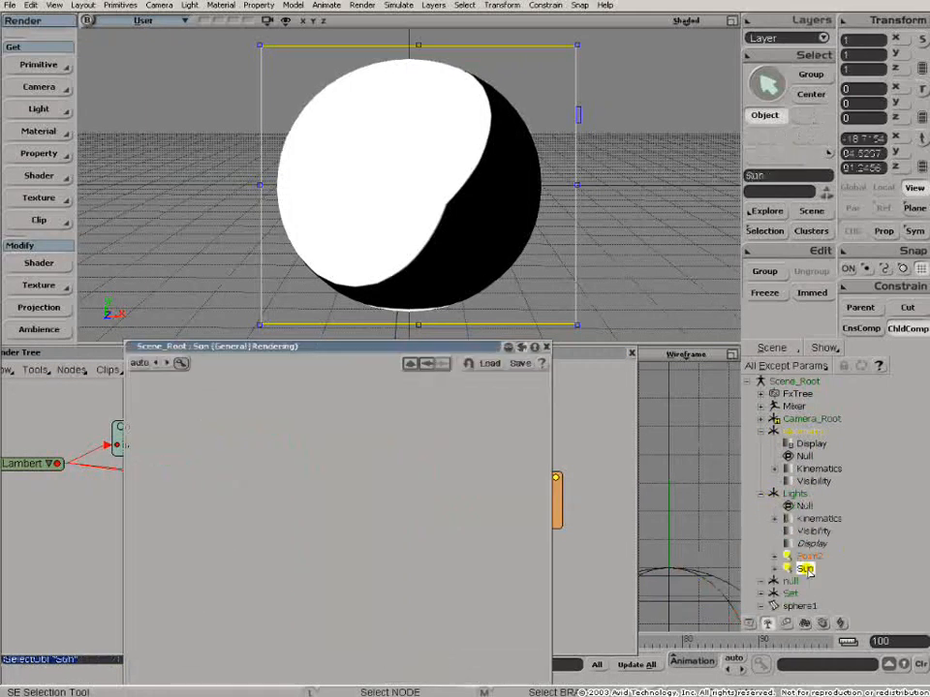
key("Delete")
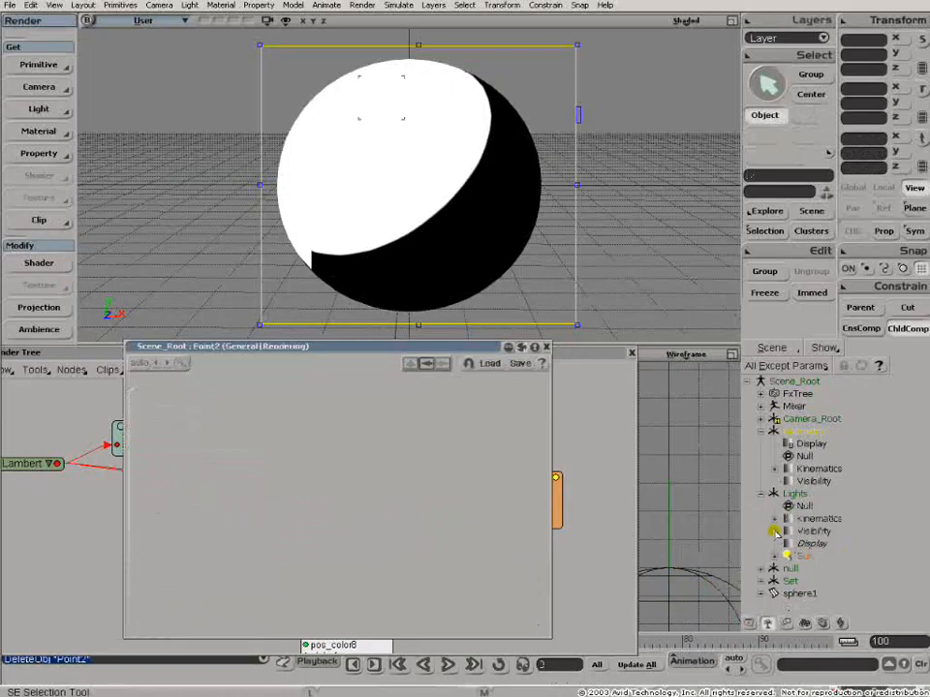
- Reopen the 2D_Gradient and reposition its keys for a hard black-to-white transition, then close the editor
left_click(595, 426)
double_click(344, 416)
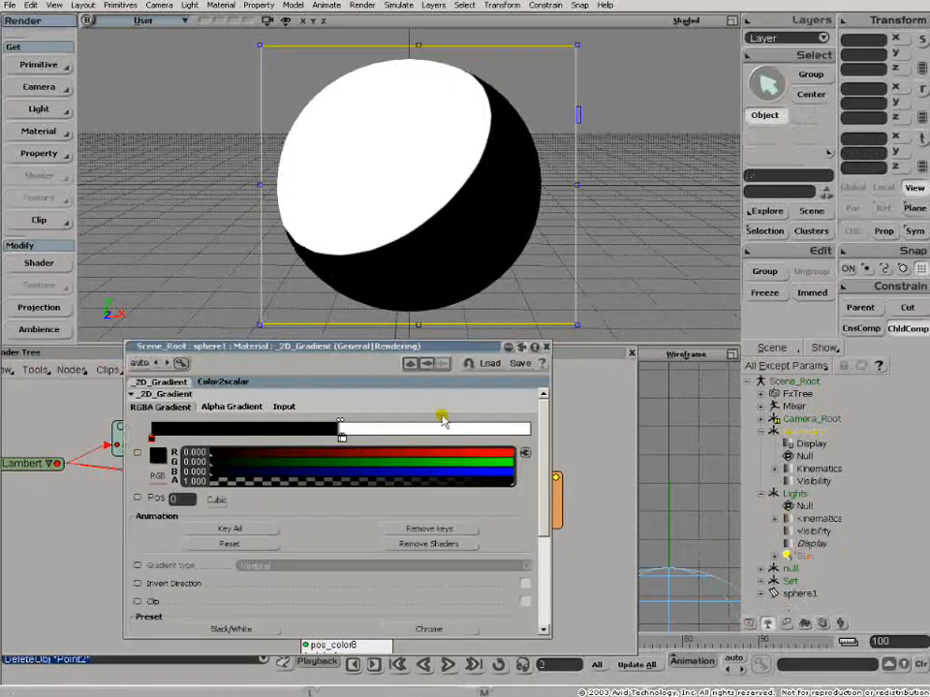
left_click_drag(351, 439, 296, 425)
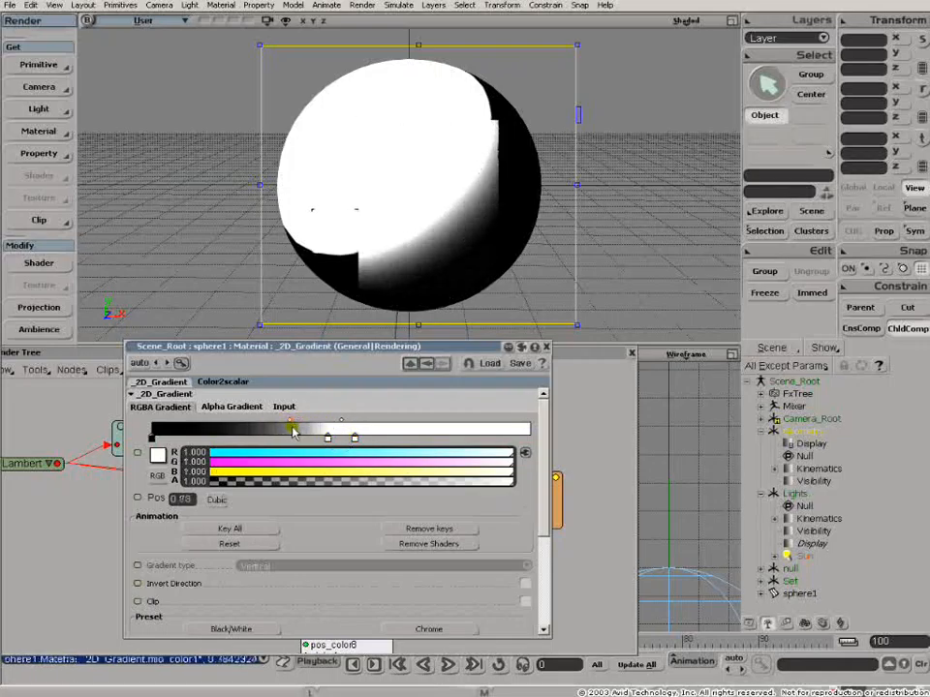
left_click_drag(355, 438, 471, 440)
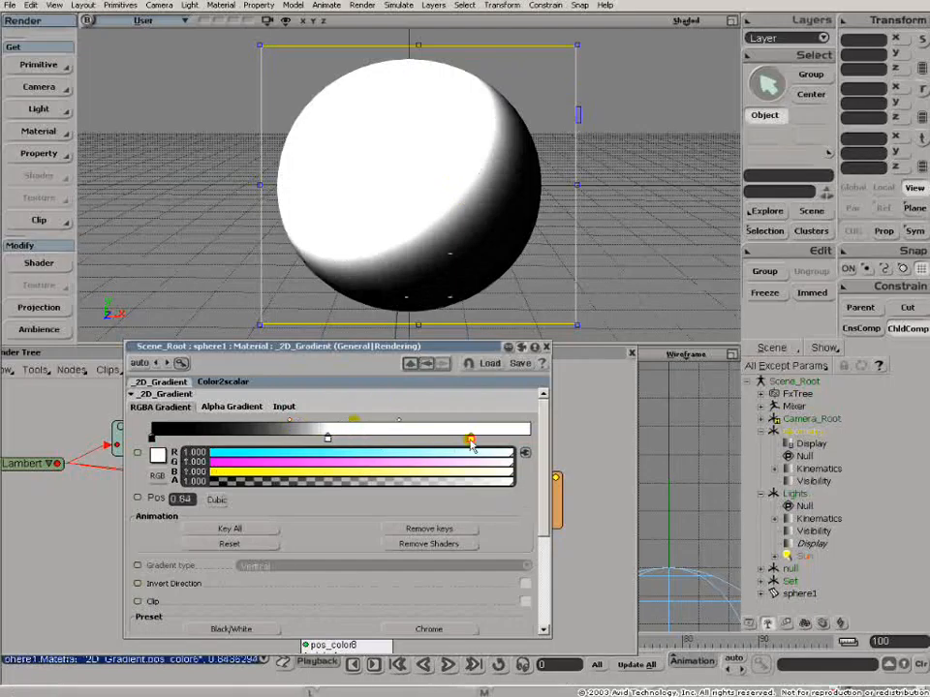
left_click_drag(289, 424, 325, 436)
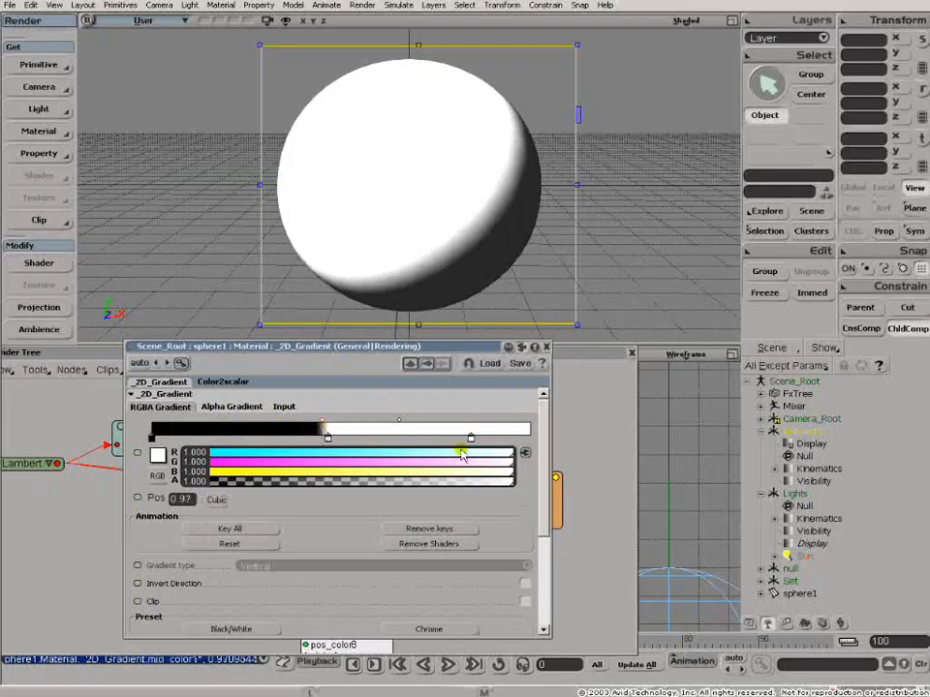
left_click(327, 424)
left_click(327, 423)
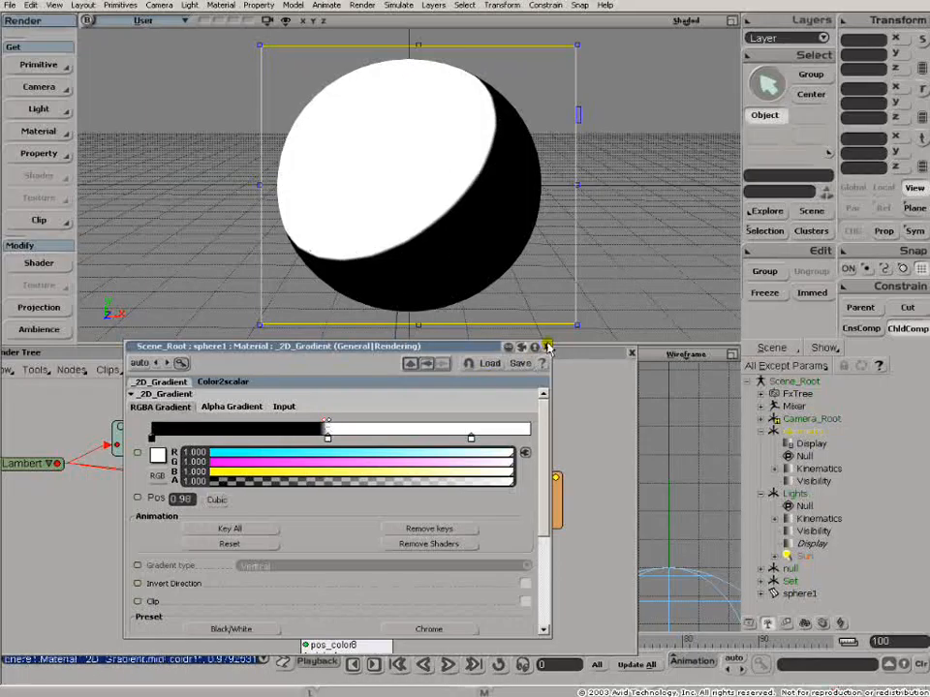
left_click(548, 347)
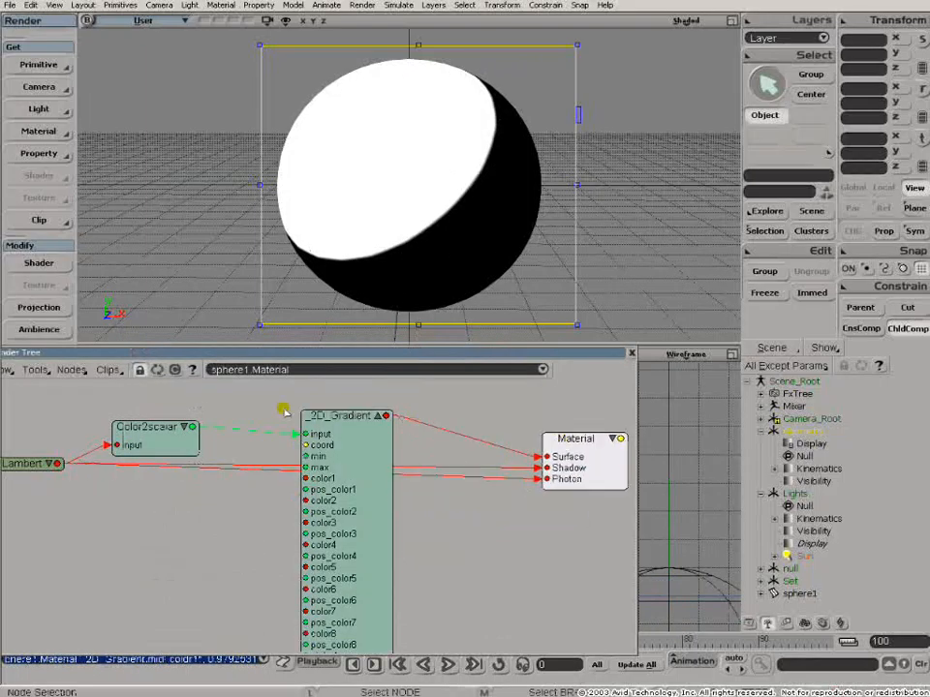
- Add a Mix_2colors node, wire the gradient into its weight1 and its output into the Material's Surface
left_click_drag(144, 359, 205, 354)
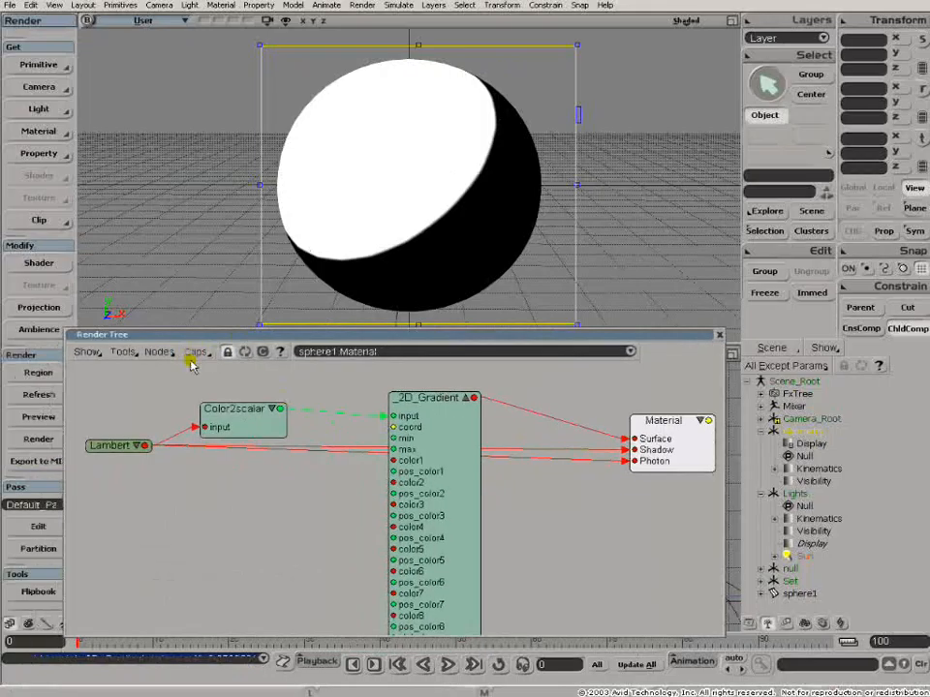
left_click(157, 354)
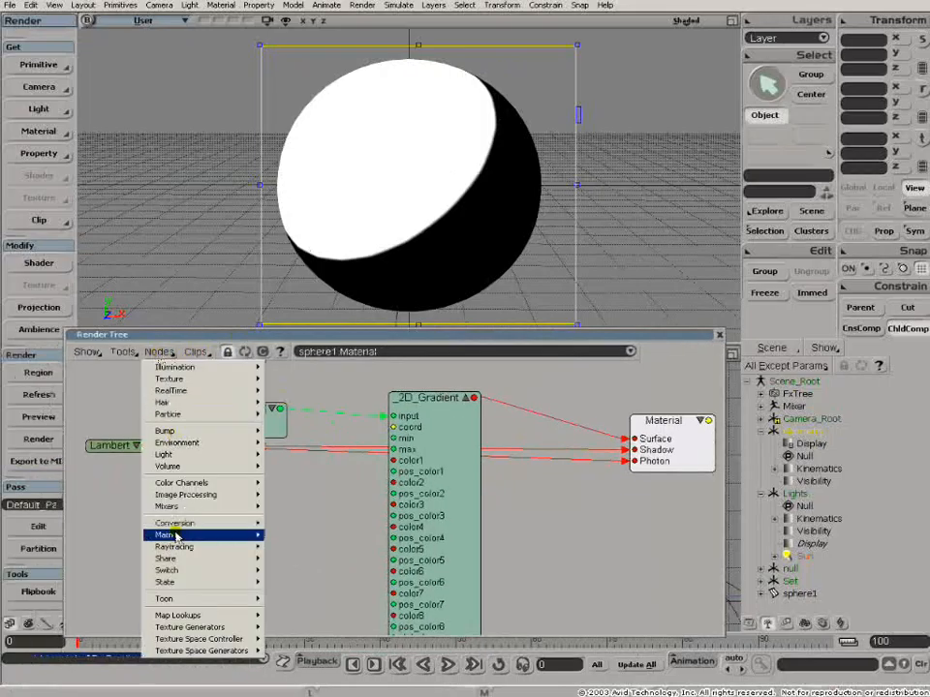
mouse_move(177, 507)
left_click(308, 507)
left_click_drag(314, 384, 577, 528)
left_click_drag(440, 490, 346, 473)
left_click_drag(386, 387, 481, 504)
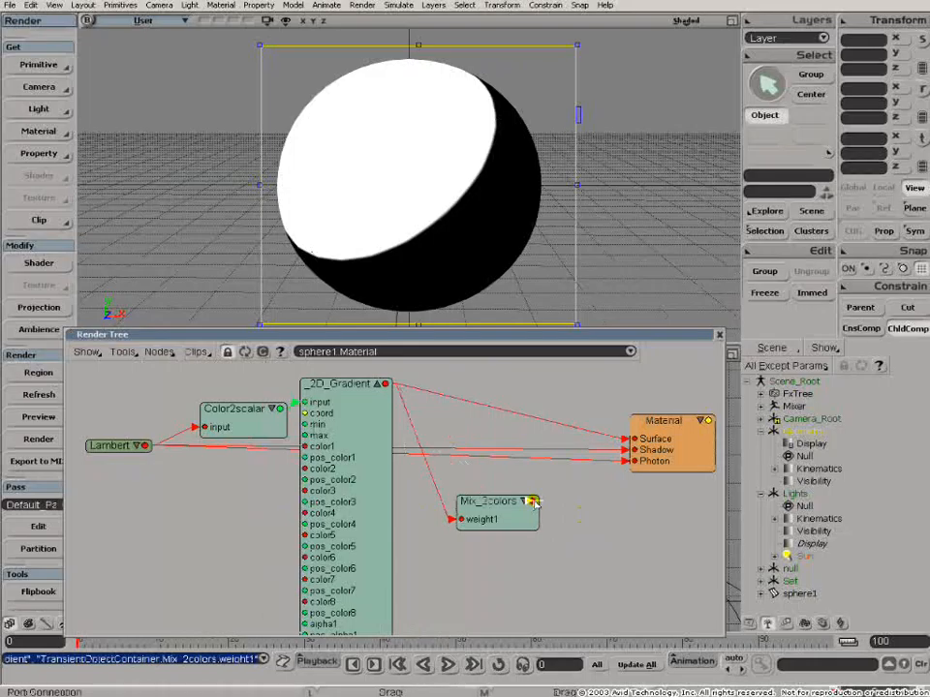
left_click_drag(557, 501, 641, 441)
left_click(653, 437)
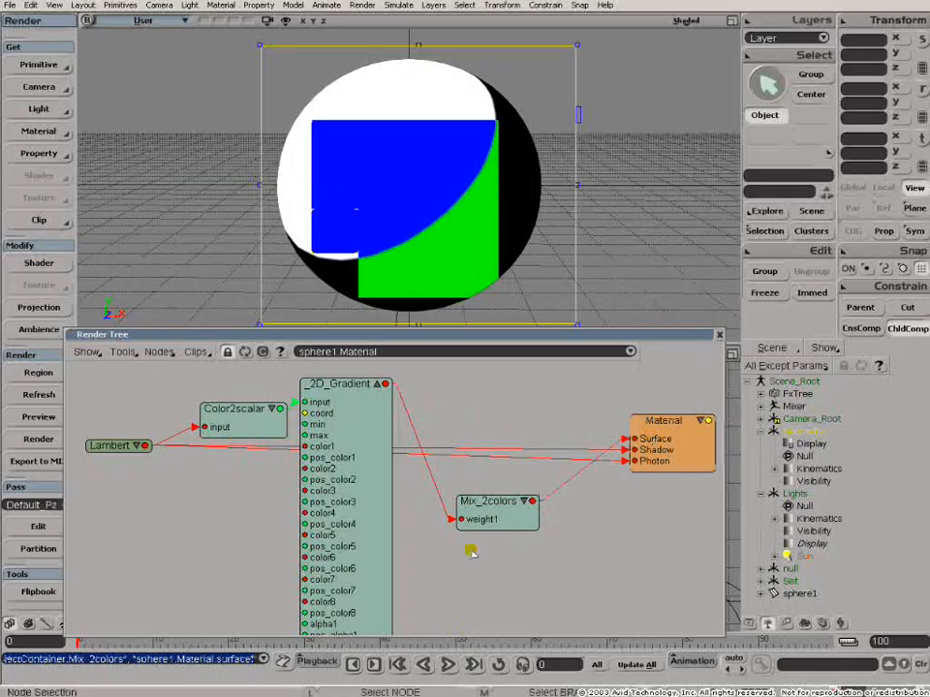
double_click(484, 502)
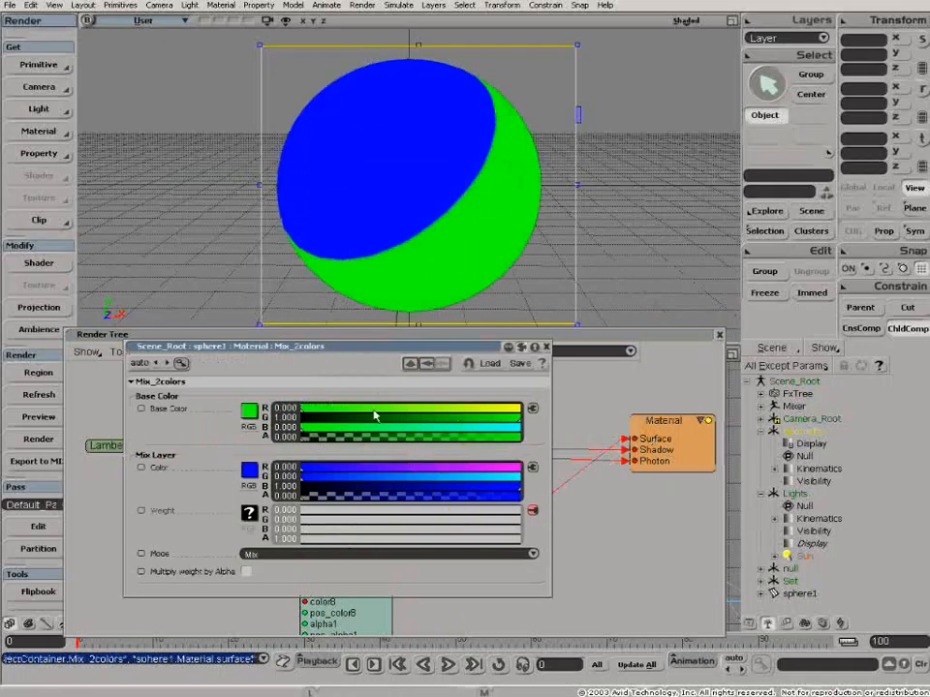
left_click(545, 347)
- Add two Image texture nodes to the Render Tree
left_click(158, 351)
mouse_move(169, 381)
left_click(301, 383)
left_click(158, 352)
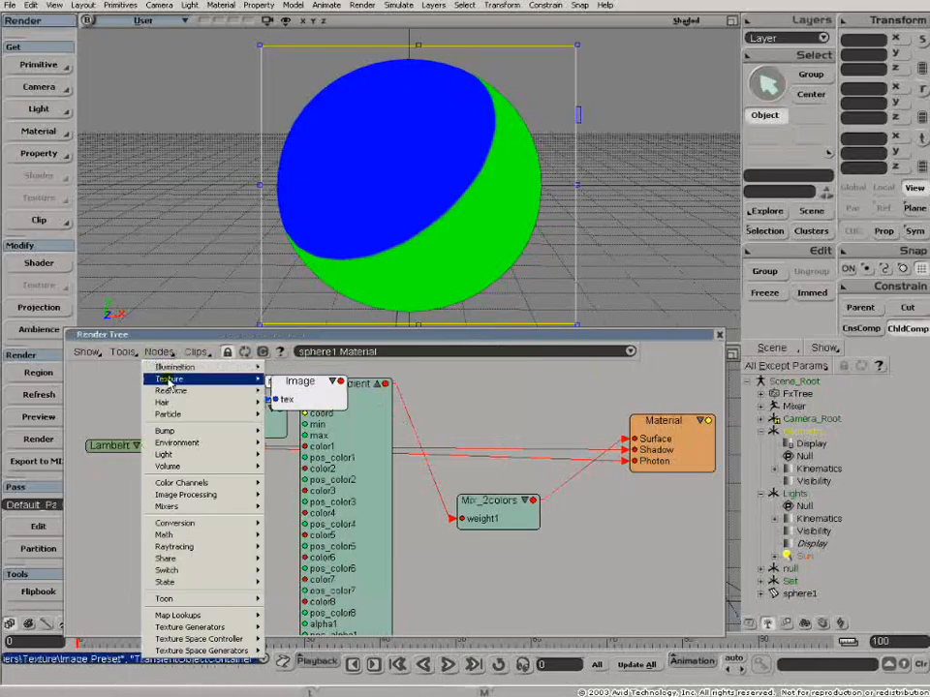
left_click(300, 383)
left_click_drag(313, 405, 395, 552)
- Connect the two Image nodes to the Mix_2colors color1 and base_color inputs
left_click(525, 502)
left_click_drag(503, 508, 535, 476)
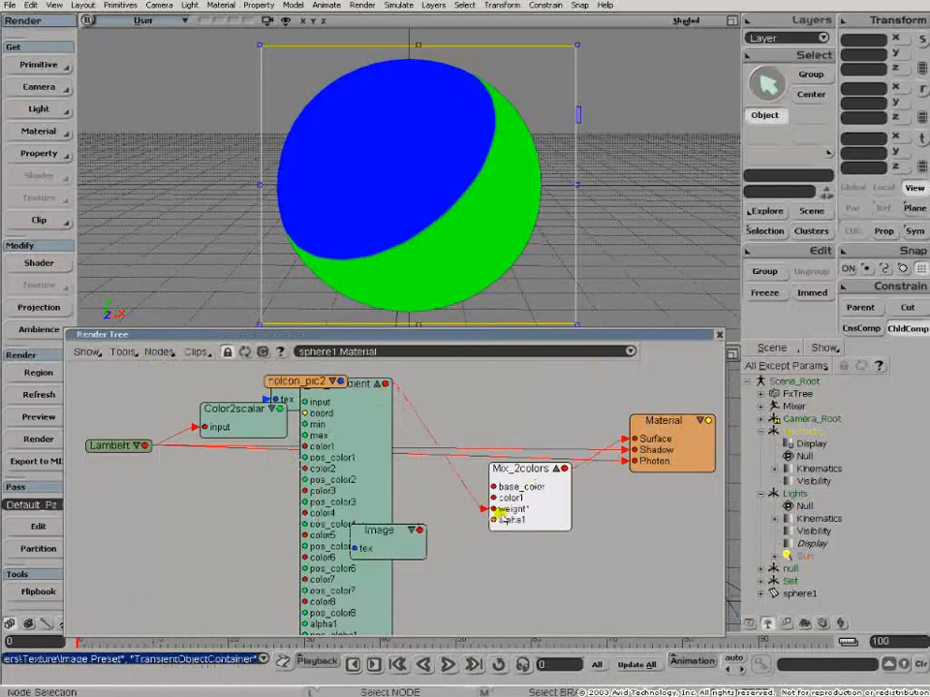
left_click_drag(421, 531, 494, 498)
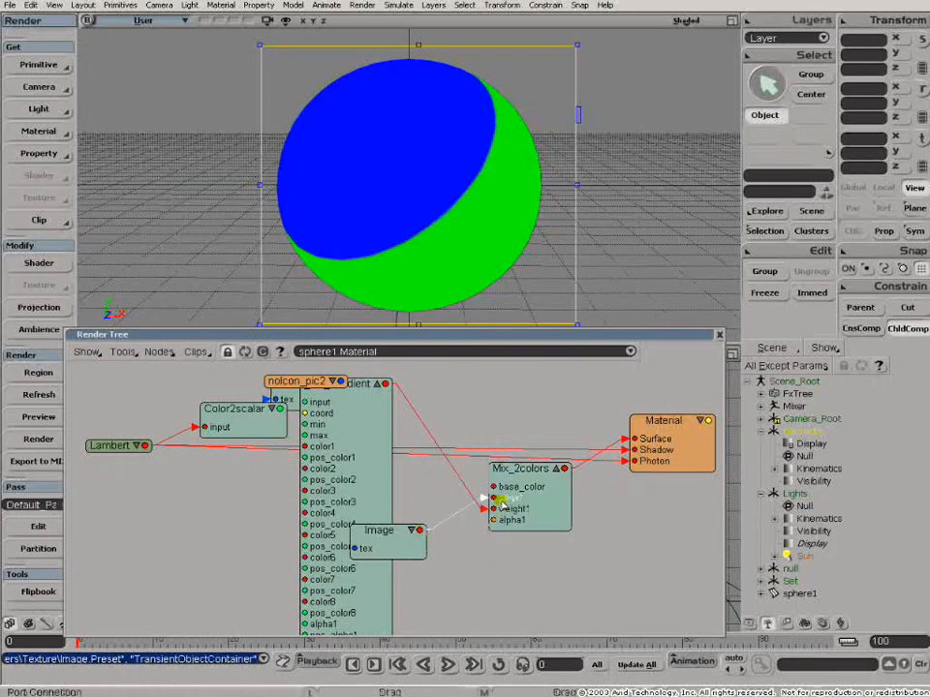
left_click_drag(323, 386, 231, 389)
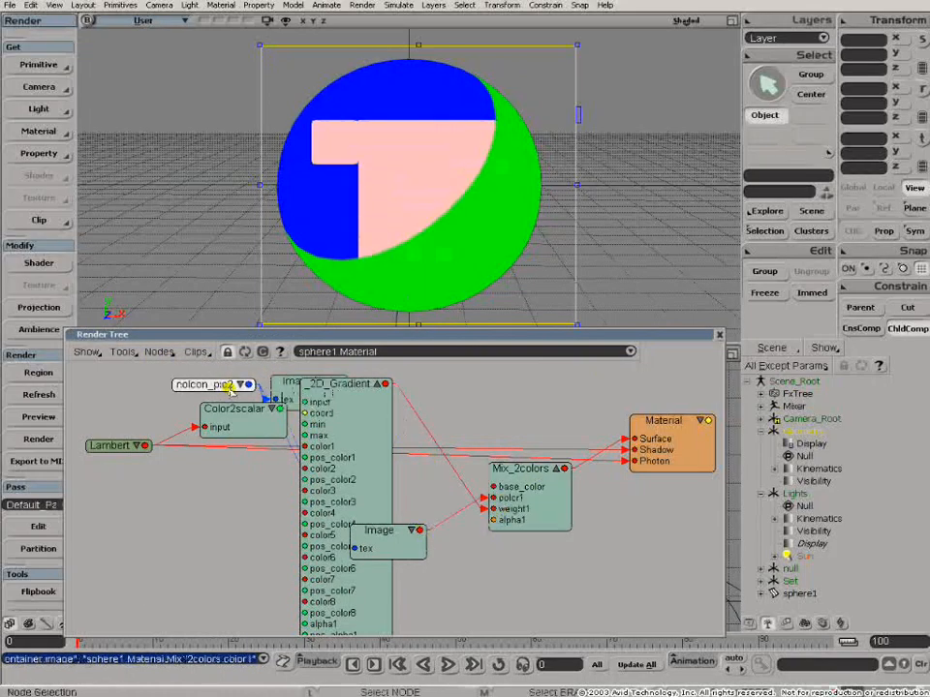
left_click_drag(287, 390, 500, 489)
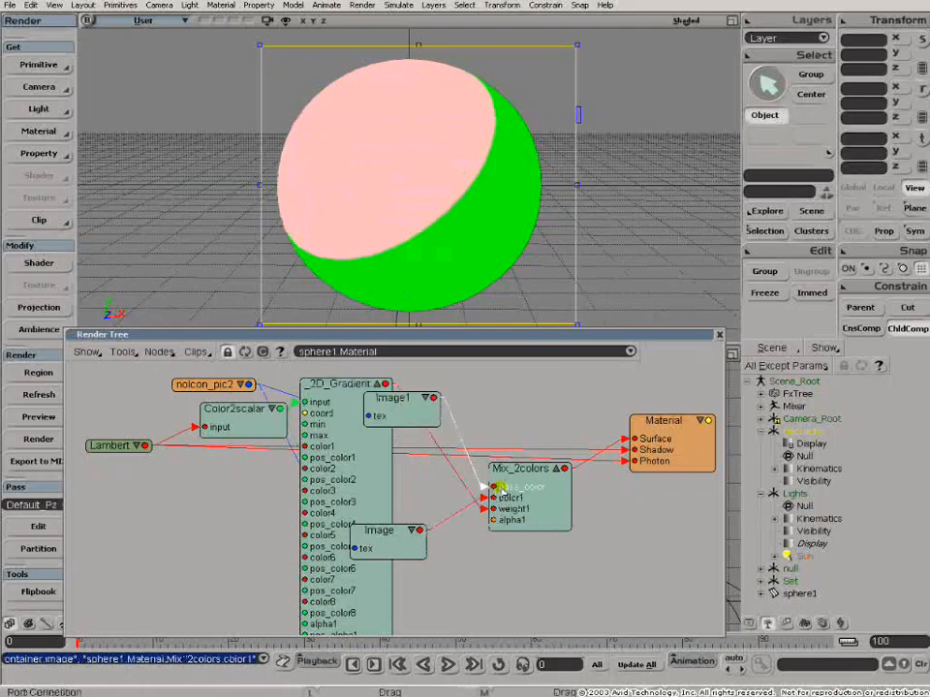
- Open Image1's texture settings and assign Texture_Projection (UV) as its texture projection
double_click(400, 397)
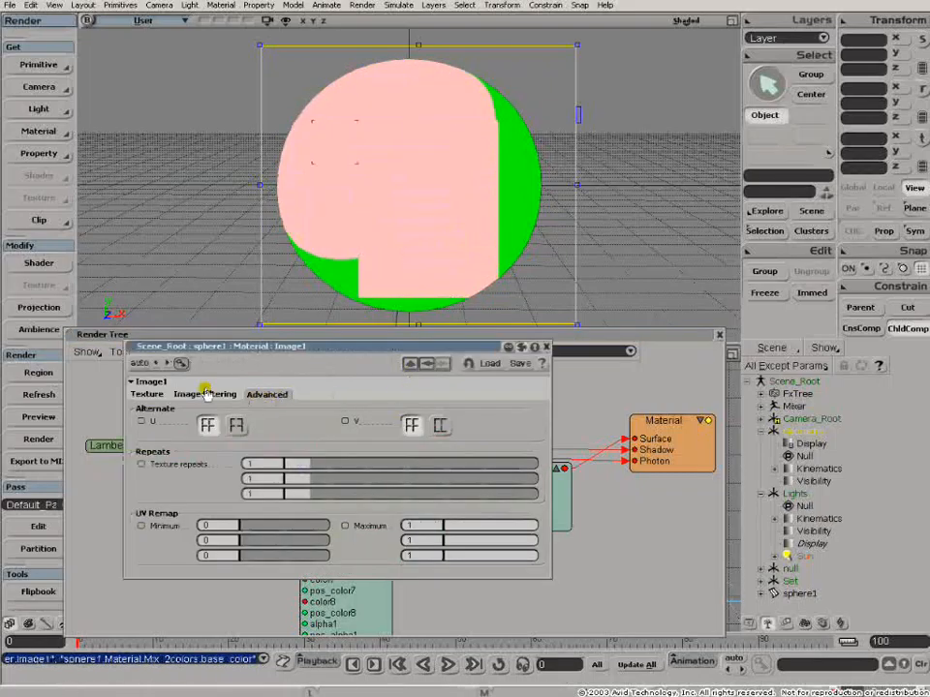
left_click(147, 395)
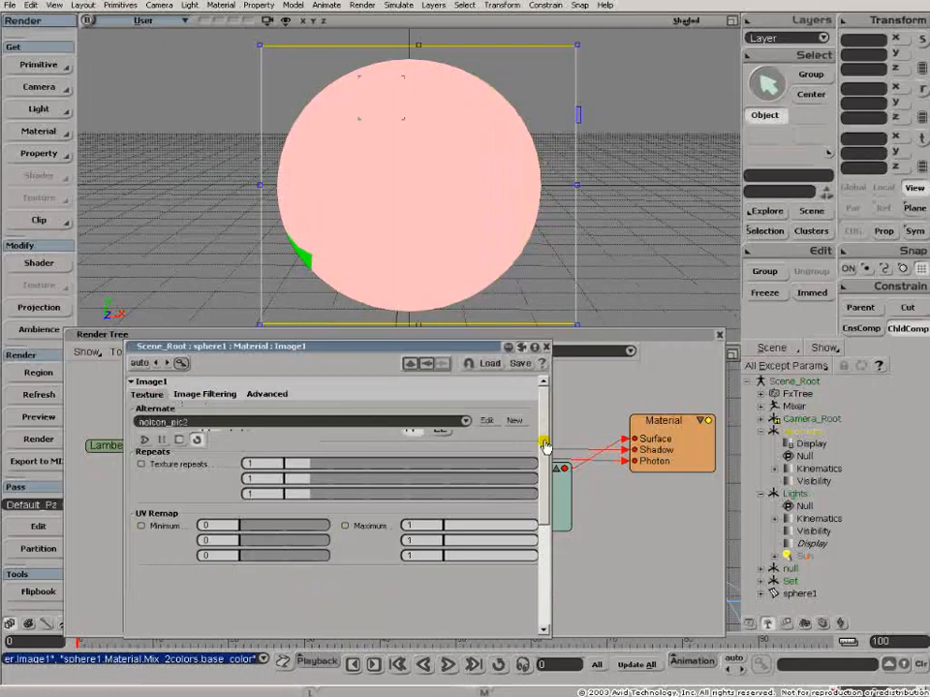
left_click_drag(545, 445, 543, 521)
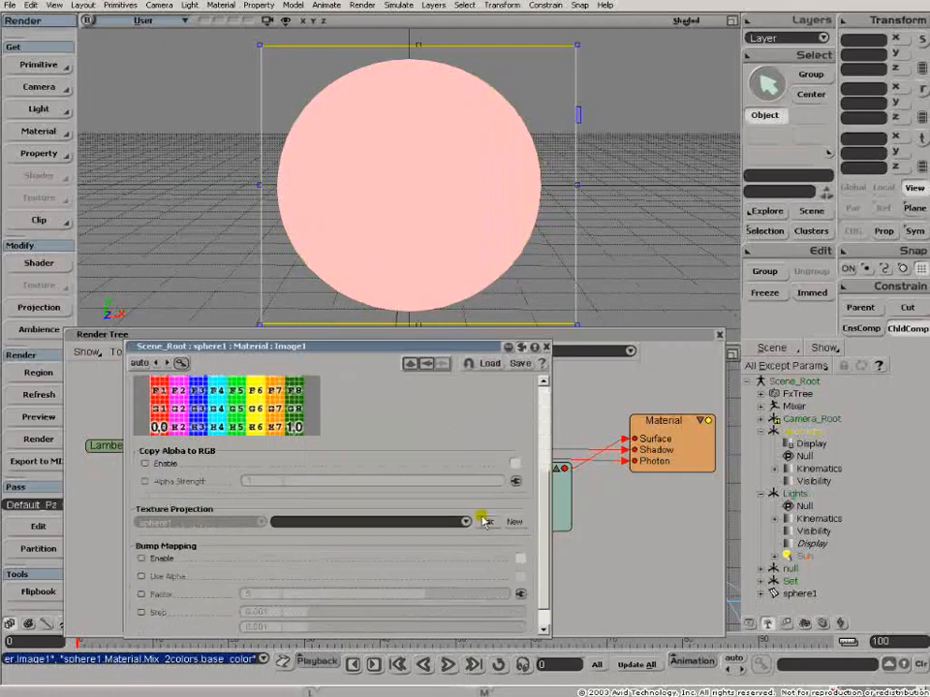
left_click(513, 524)
left_click(532, 523)
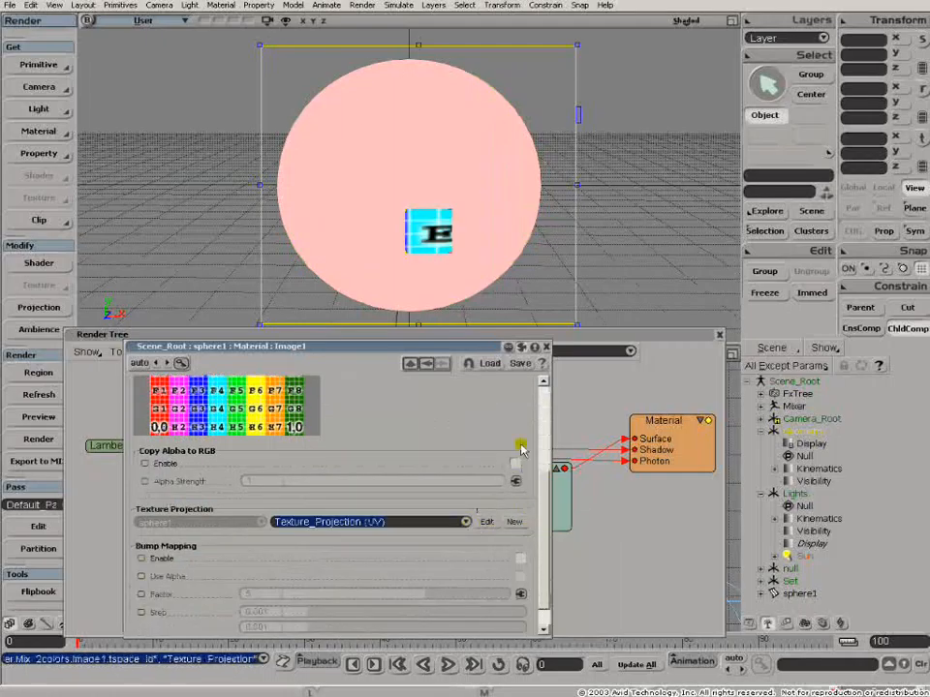
- Assign Texture_Projection (UV) as the texture projection of the second Image node
left_click(545, 346)
left_click_drag(383, 477, 392, 544)
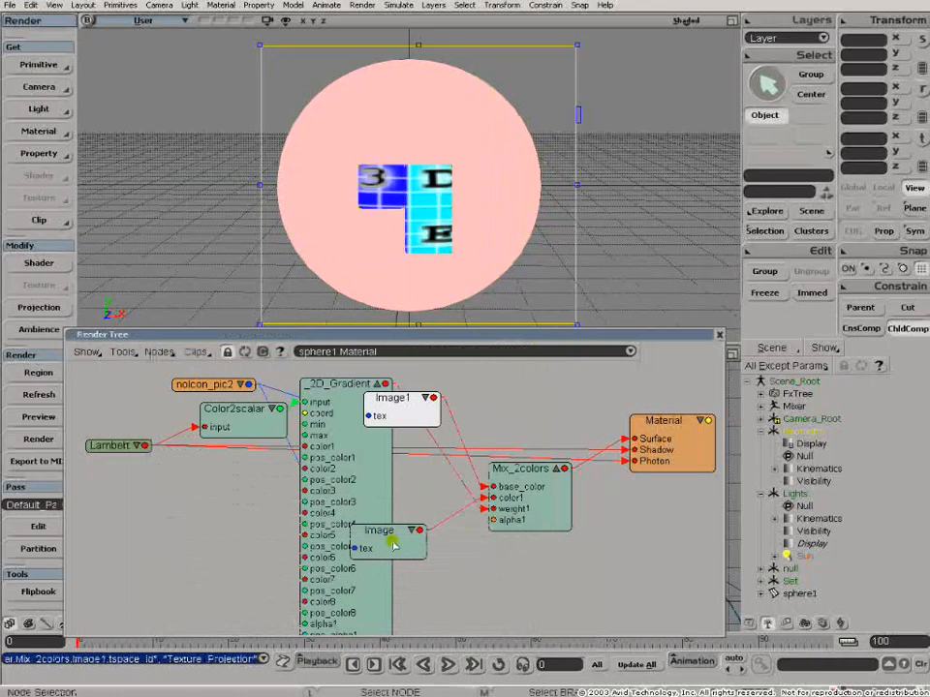
double_click(392, 544)
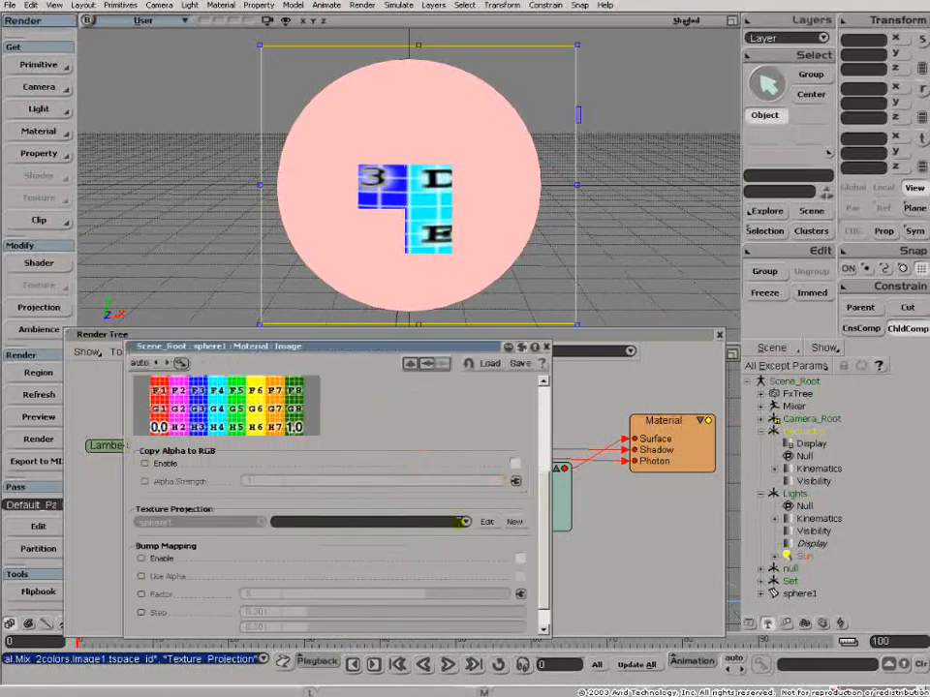
left_click(466, 523)
left_click(407, 523)
left_click(546, 346)
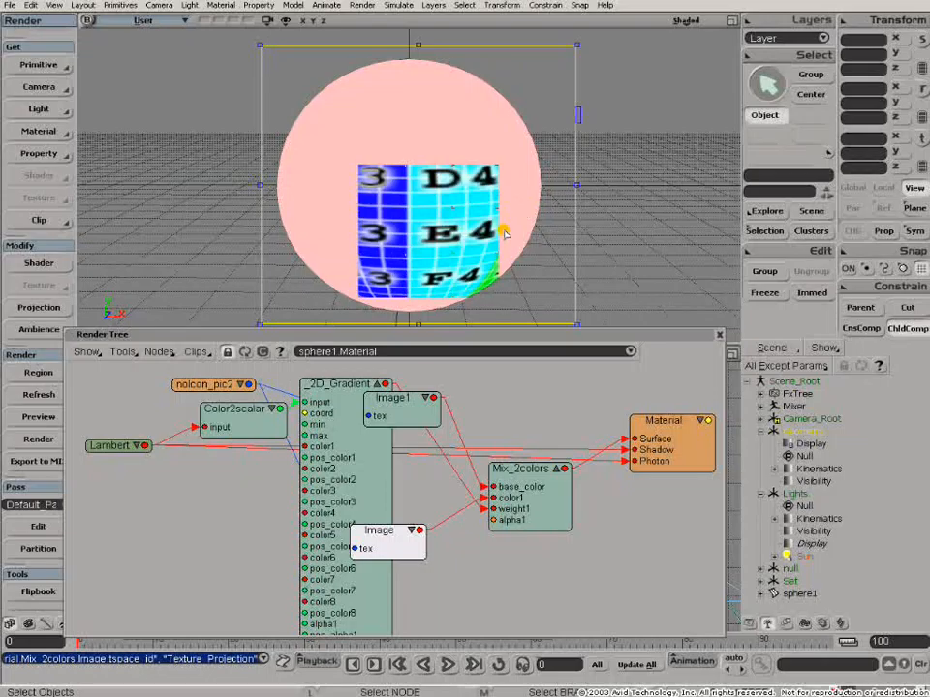
- Rearrange the Render Tree nodes into a tidy left-to-right layout from Lambert through to the Material
left_click_drag(516, 476, 550, 469)
left_click_drag(312, 423, 199, 514)
left_click_drag(233, 410, 282, 381)
left_click_drag(211, 425, 197, 405)
left_click_drag(566, 456, 529, 461)
left_click_drag(652, 429, 667, 446)
left_click_drag(528, 483, 581, 408)
left_click(567, 437)
left_click_drag(98, 440, 133, 454)
left_click_drag(642, 470, 623, 482)
left_click_drag(208, 401, 201, 400)
left_click_drag(276, 382, 310, 432)
left_click_drag(402, 398, 413, 386)
left_click_drag(386, 537, 414, 433)
left_click(586, 408)
left_click_drag(578, 410, 593, 422)
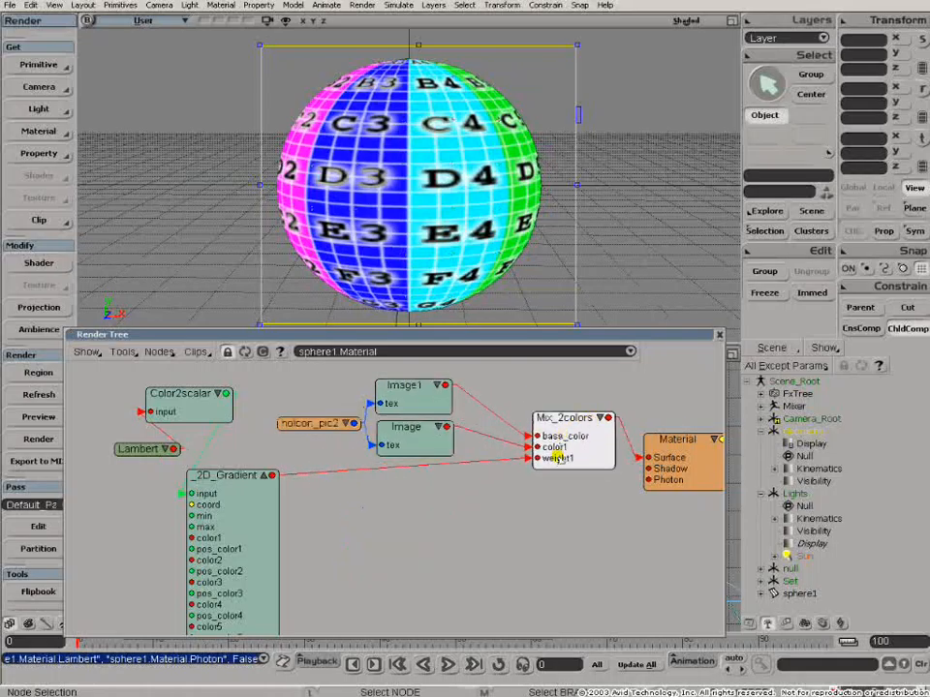
left_click_drag(228, 490, 377, 526)
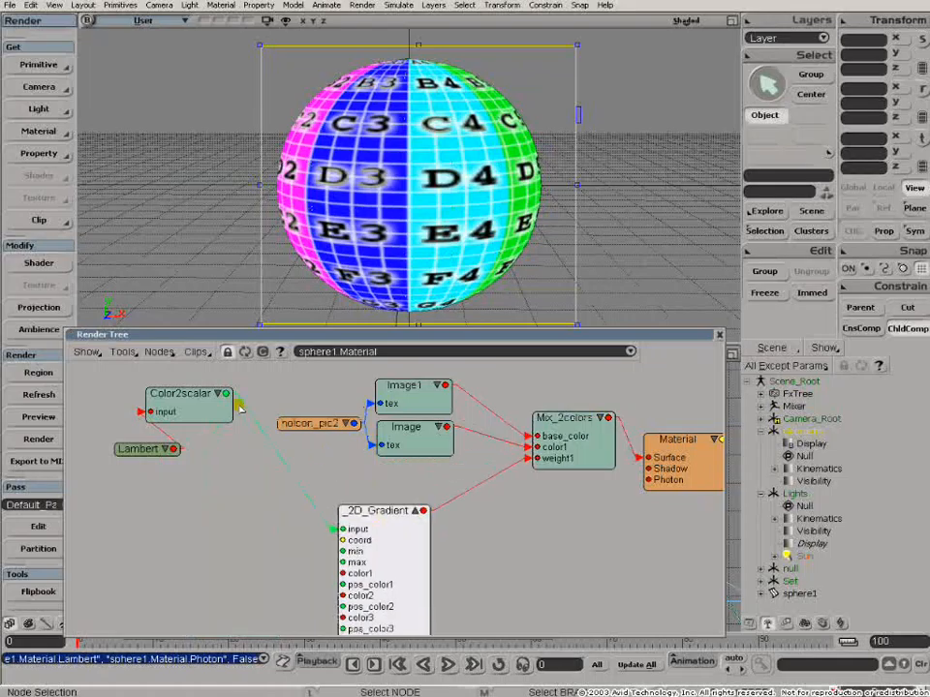
left_click(218, 393)
left_click(218, 393)
left_click_drag(218, 393, 253, 503)
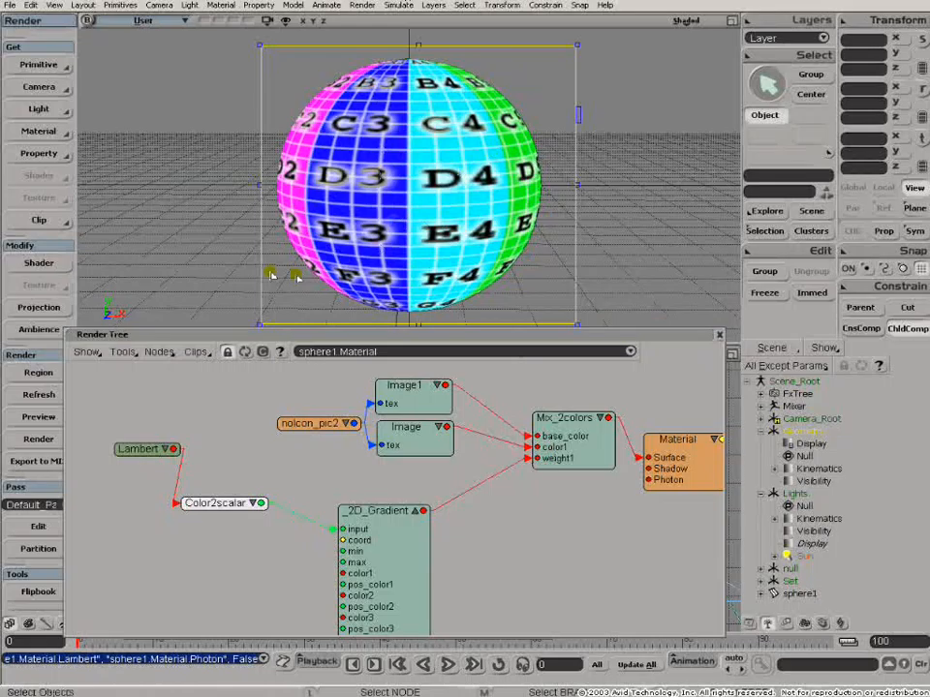
left_click_drag(320, 425, 271, 429)
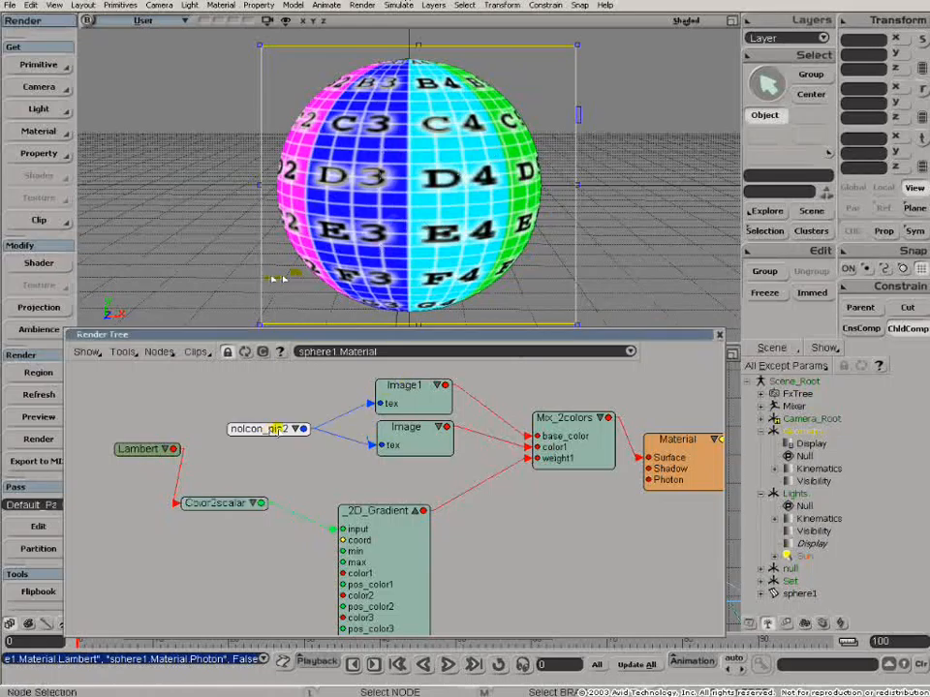
- Load DarkCrossHatch.bmp as a new image clip for the Image1 node
double_click(419, 391)
left_click(546, 346)
left_click_drag(494, 338, 478, 207)
left_click_drag(547, 364, 525, 270)
left_click(516, 279)
left_click(522, 294)
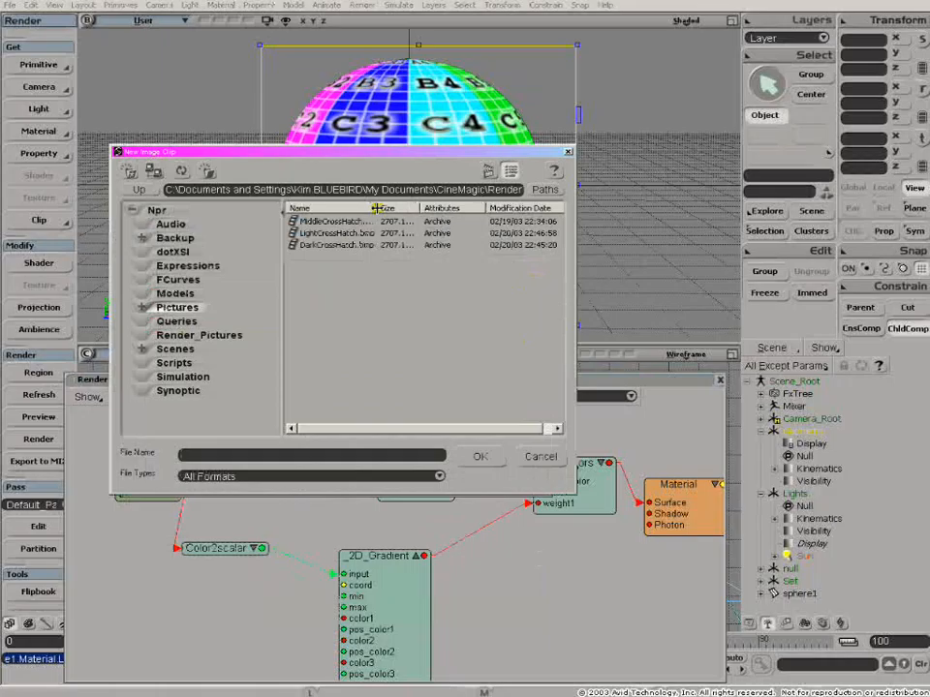
left_click(487, 171)
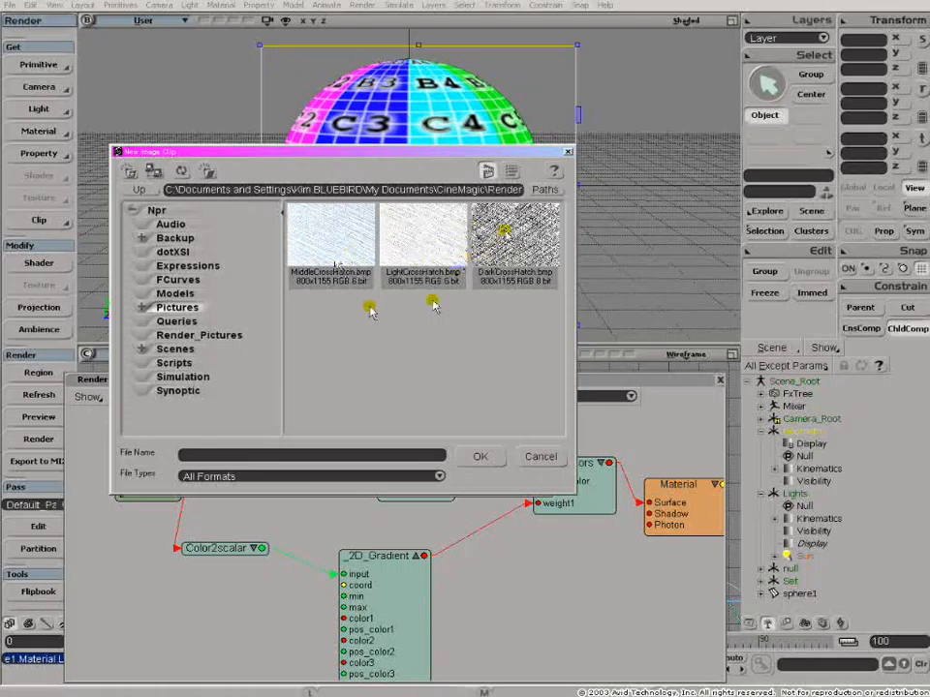
left_click(511, 245)
left_click(479, 456)
left_click_drag(468, 208, 481, 348)
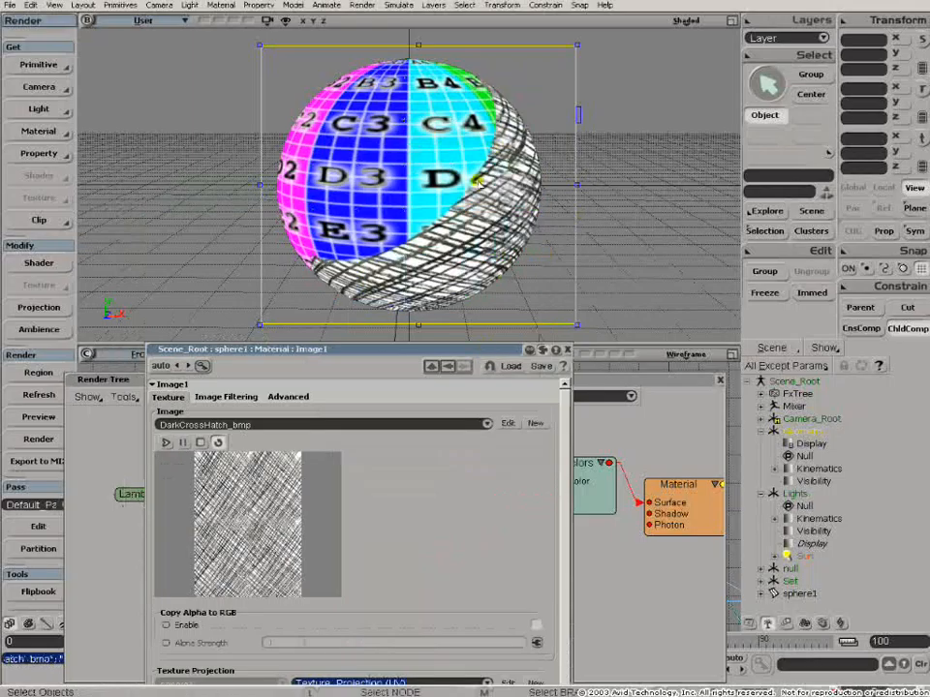
left_click_drag(563, 354, 436, 357)
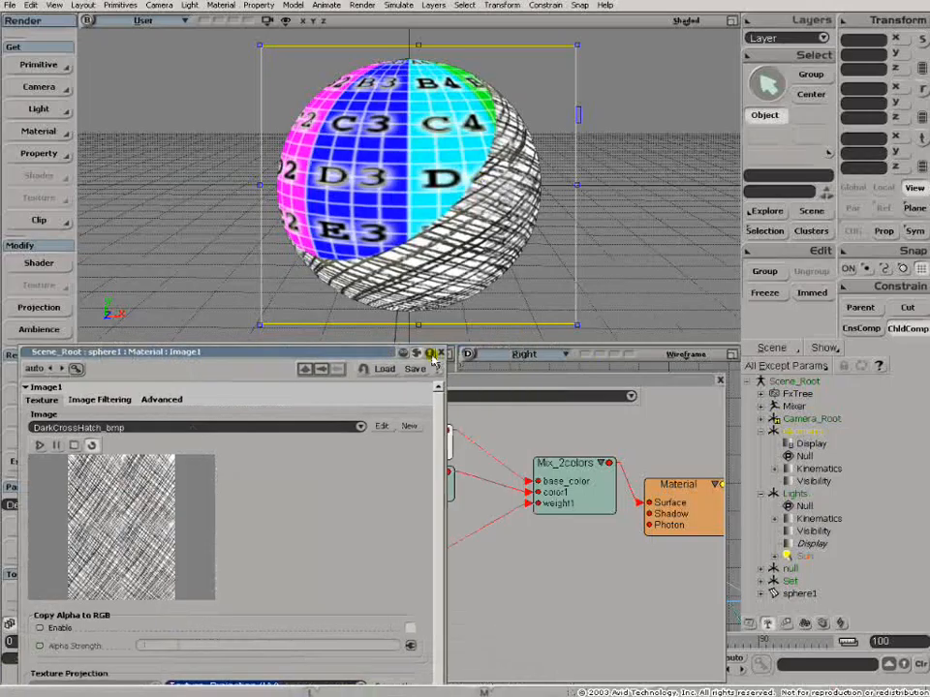
left_click(438, 353)
- Load LightCrossHatch.bmp as a new image clip for the second Image node
left_click(407, 475)
double_click(407, 477)
left_click(408, 427)
left_click(417, 440)
left_click(400, 243)
left_click(480, 456)
left_click(476, 463)
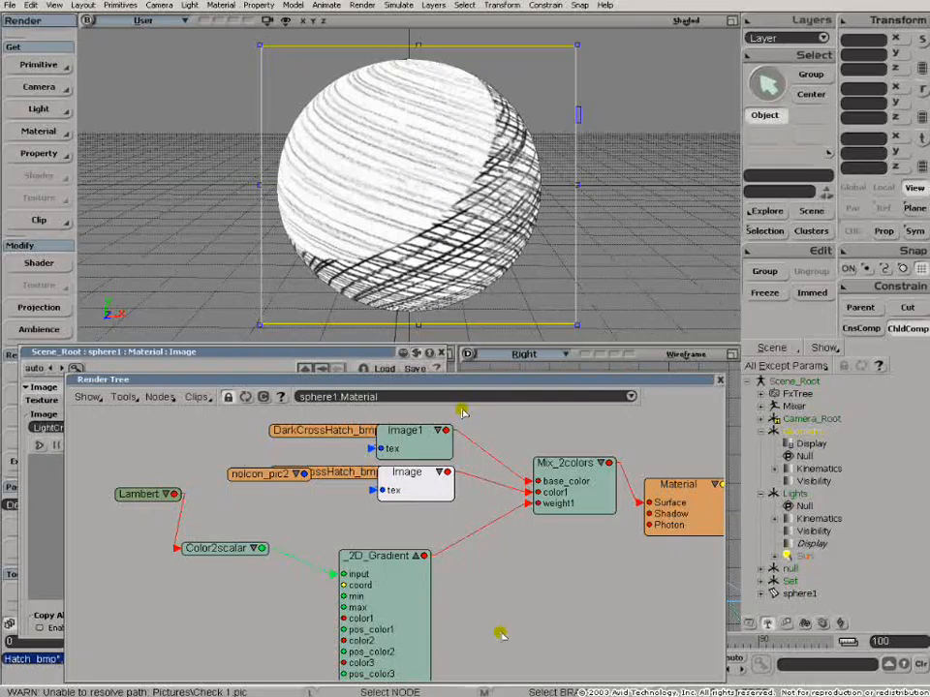
- Open the 2D_Gradient settings and move its white key to position 0.21
double_click(361, 559)
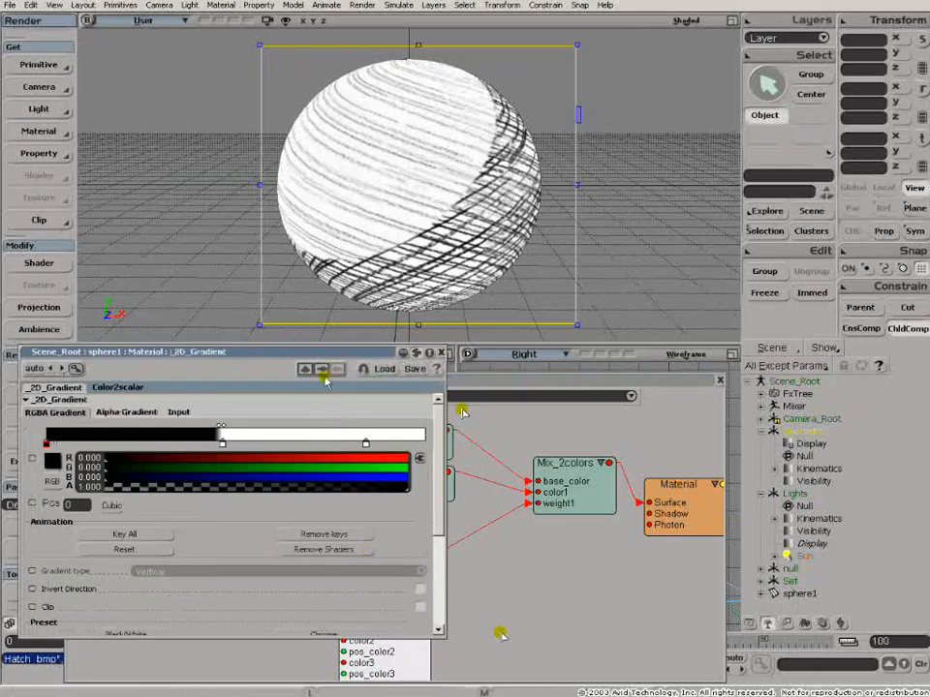
left_click_drag(322, 355, 604, 398)
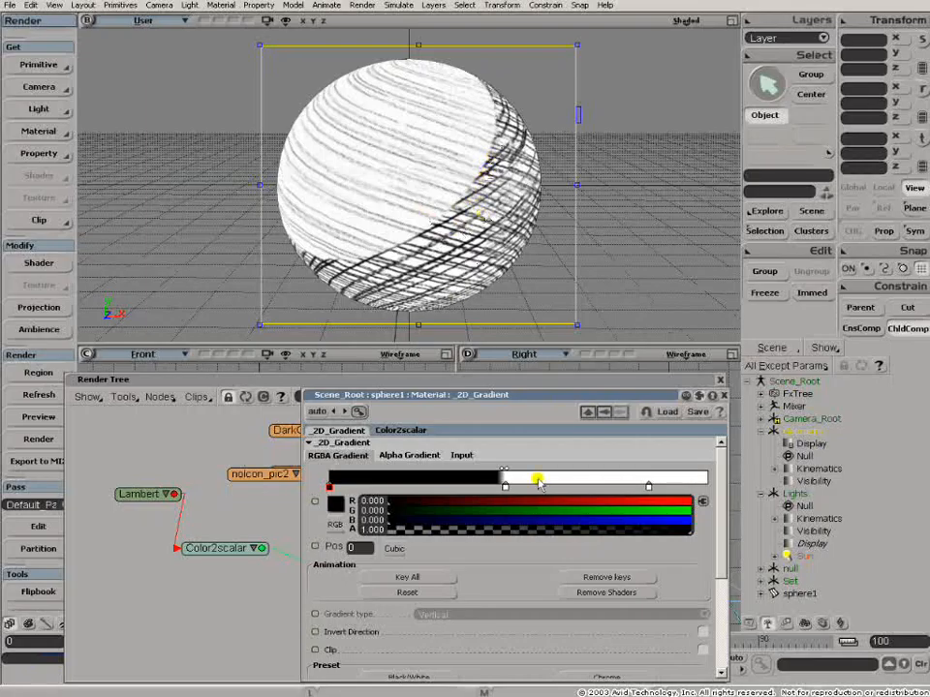
left_click_drag(505, 487, 544, 471)
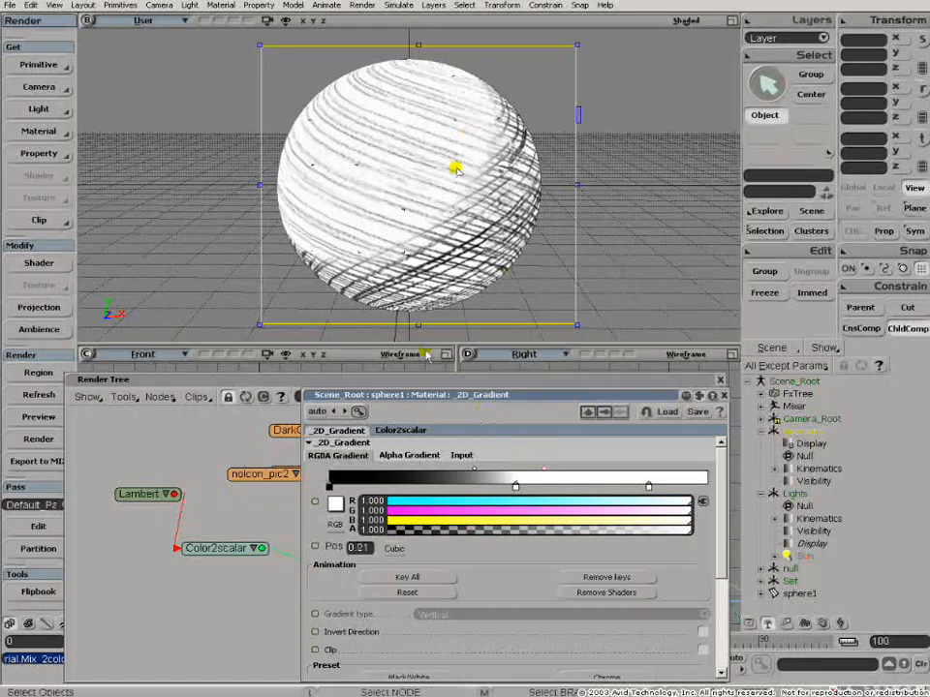
mouse_move(462, 165)
left_mouse_down()
mouse_move(453, 168)
mouse_move(587, 89)
left_mouse_up()
left_click_drag(383, 234, 561, 135)
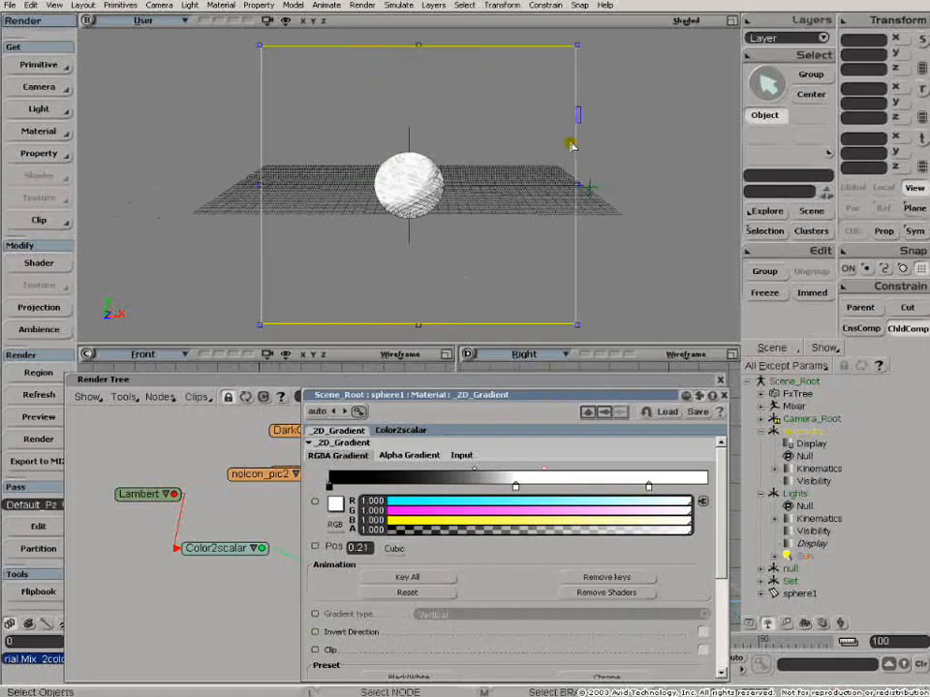
left_click_drag(579, 117, 579, 118)
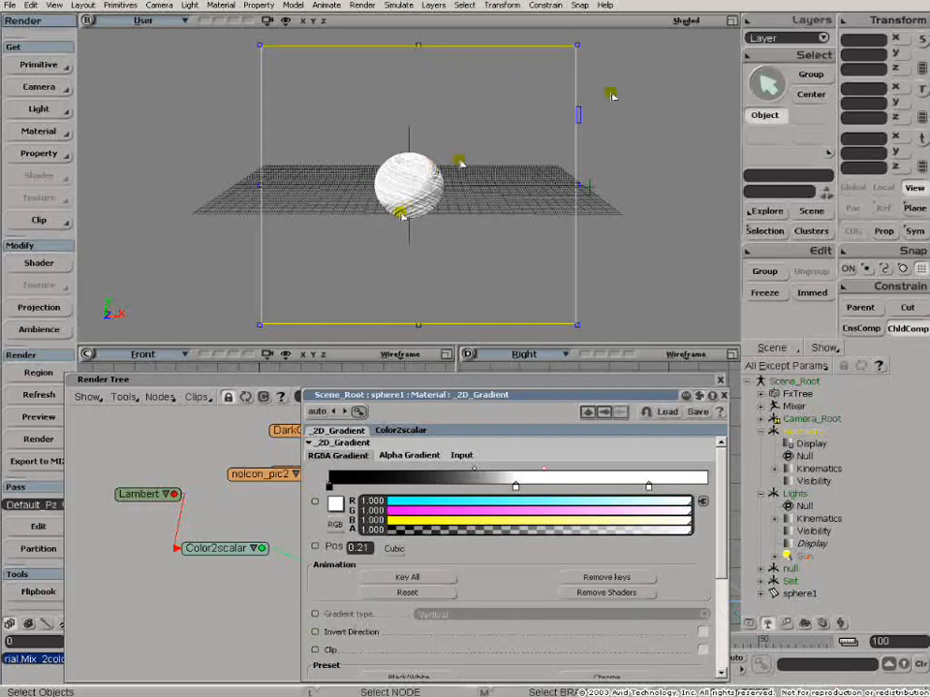
- Reposition the gradient keys, placing the selected white key at position 0.52
left_click_drag(518, 488, 582, 492)
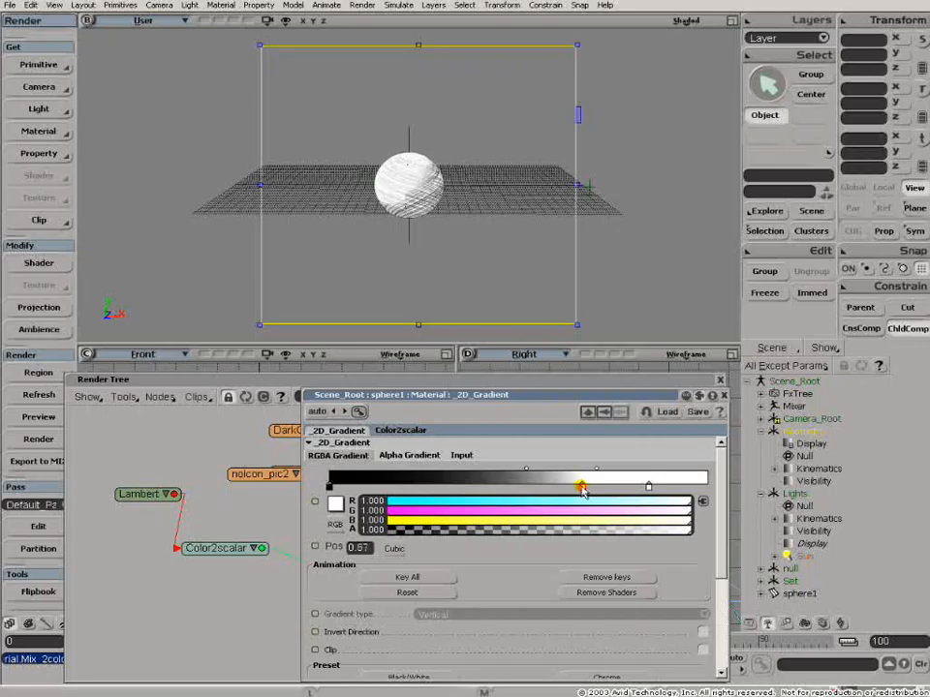
left_click_drag(648, 487, 705, 493)
left_click_drag(594, 495, 666, 483)
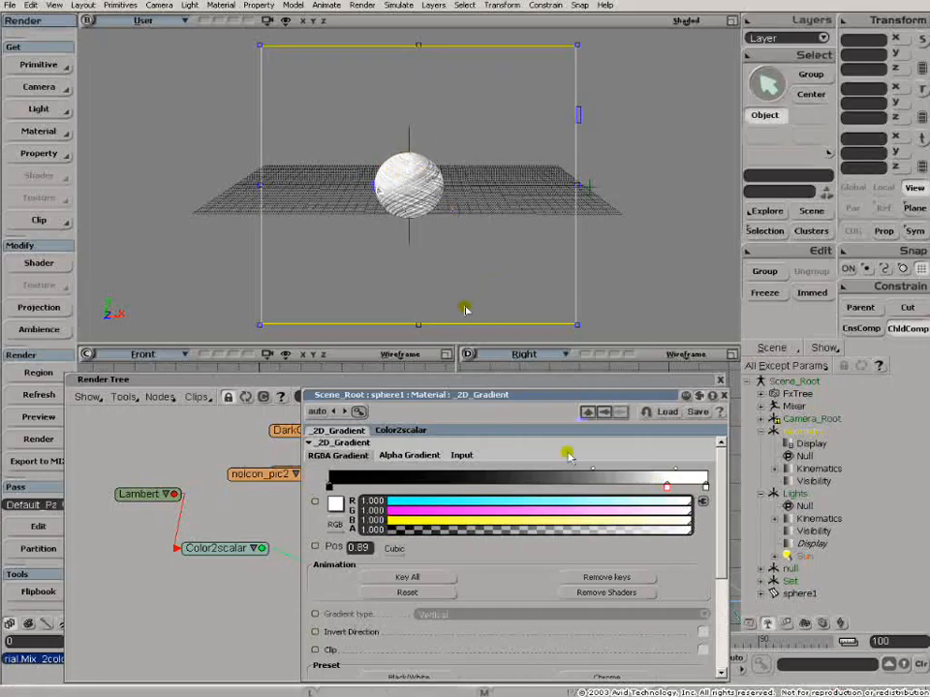
left_click_drag(593, 477, 666, 475)
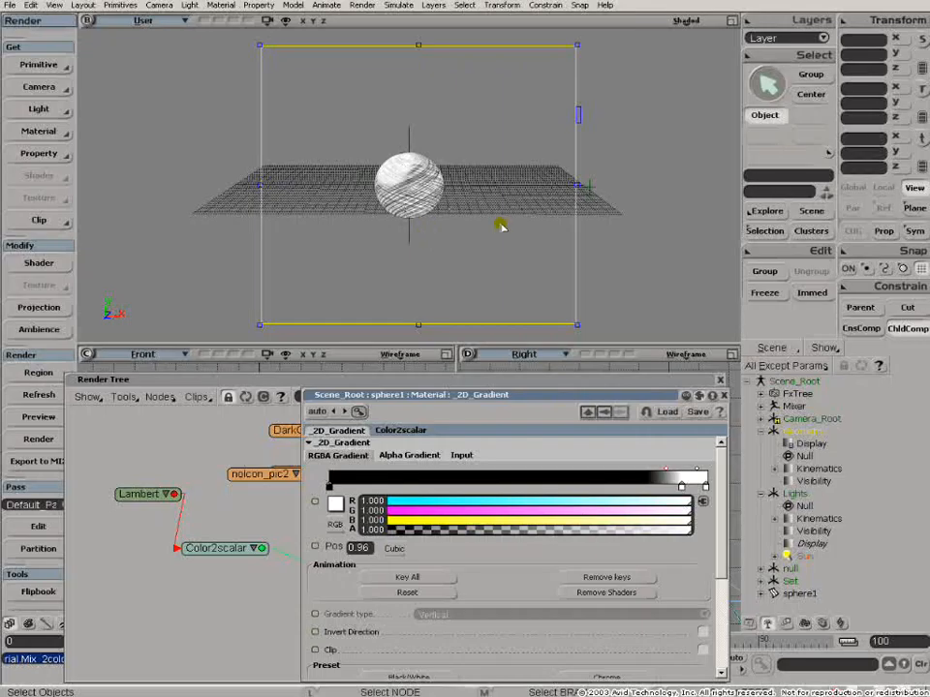
mouse_move(678, 482)
left_mouse_down()
mouse_move(422, 483)
mouse_move(380, 472)
left_mouse_up()
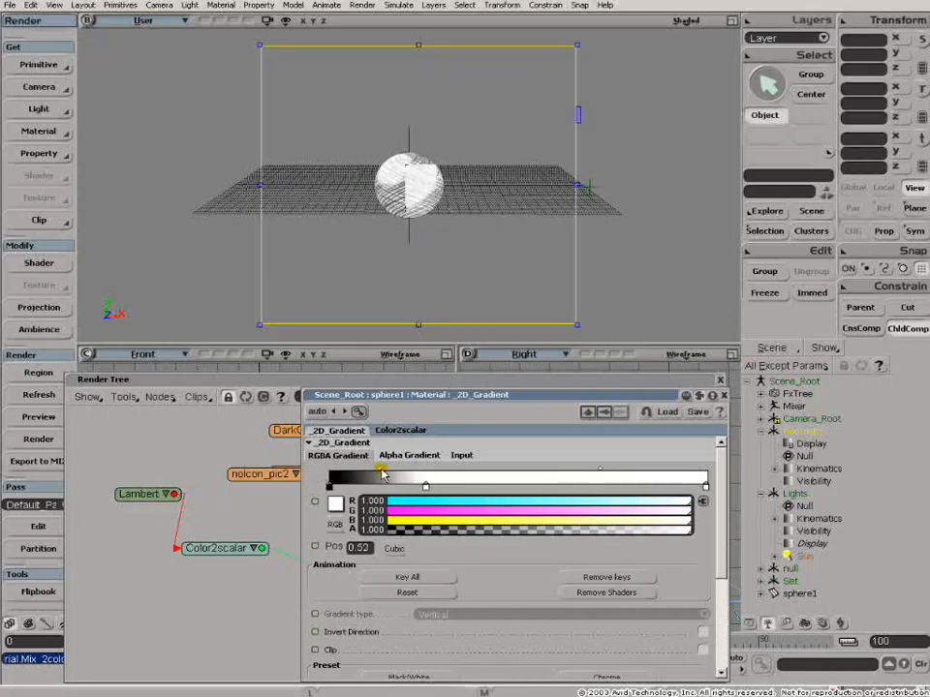